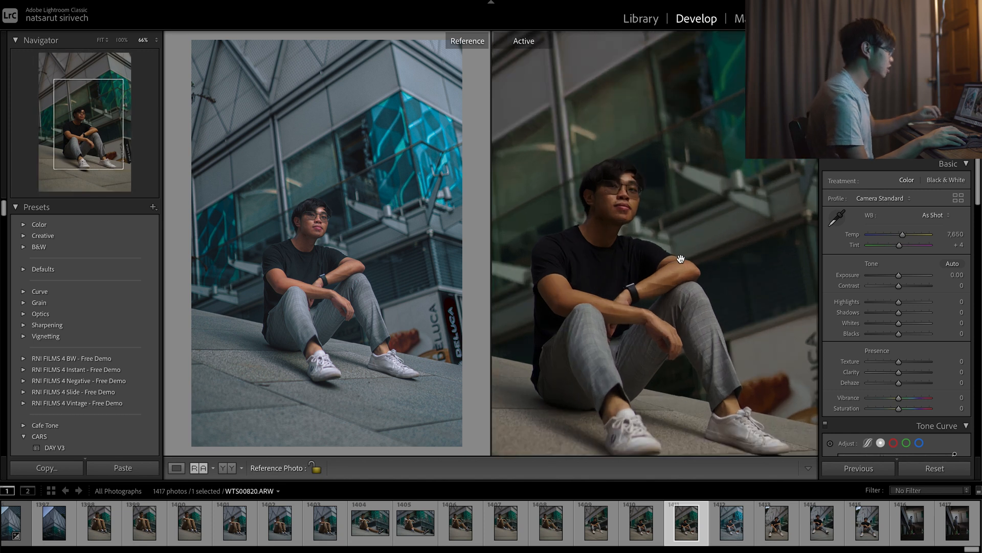
Set the active photo's Contrast to -40 and Highlights to +27.
click(679, 253)
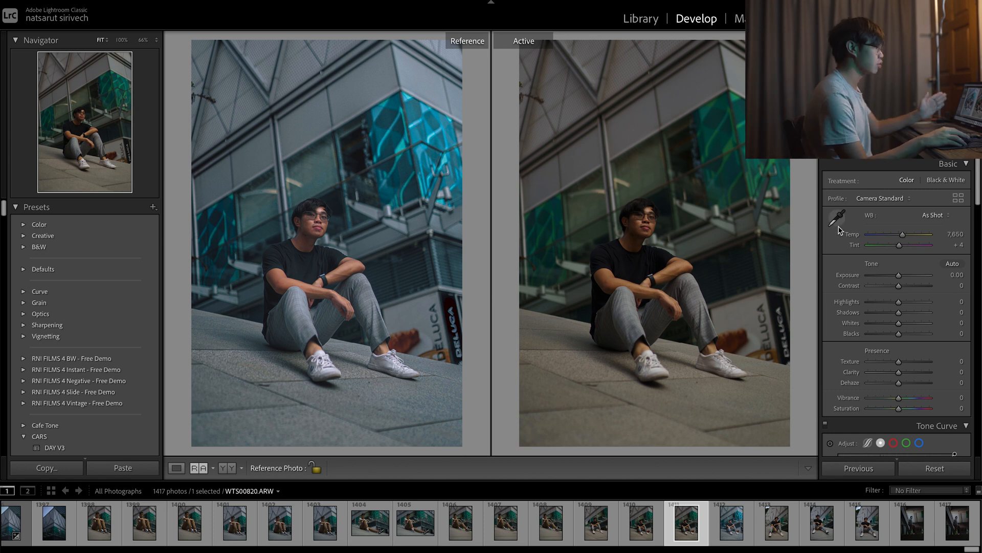
drag(900, 290, 888, 299)
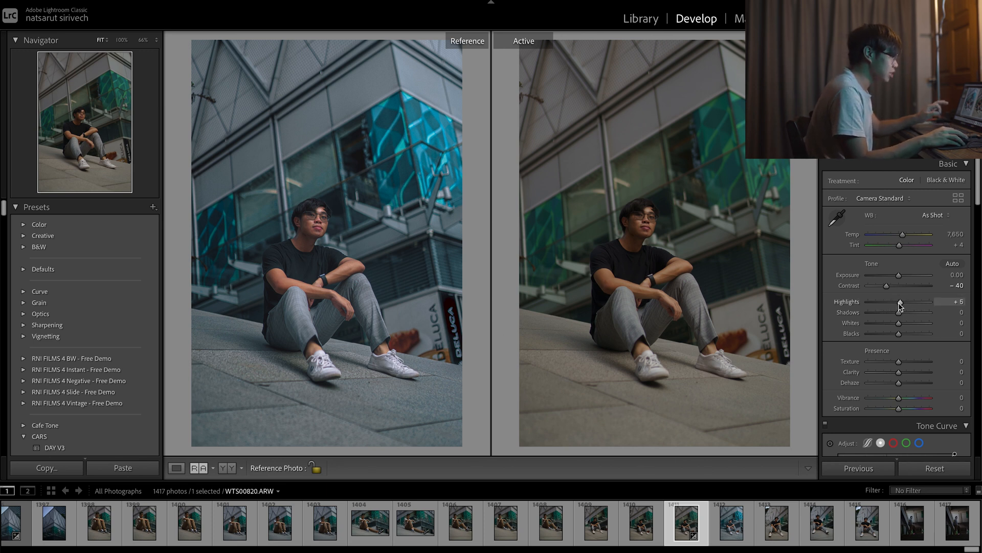
drag(904, 304, 906, 306)
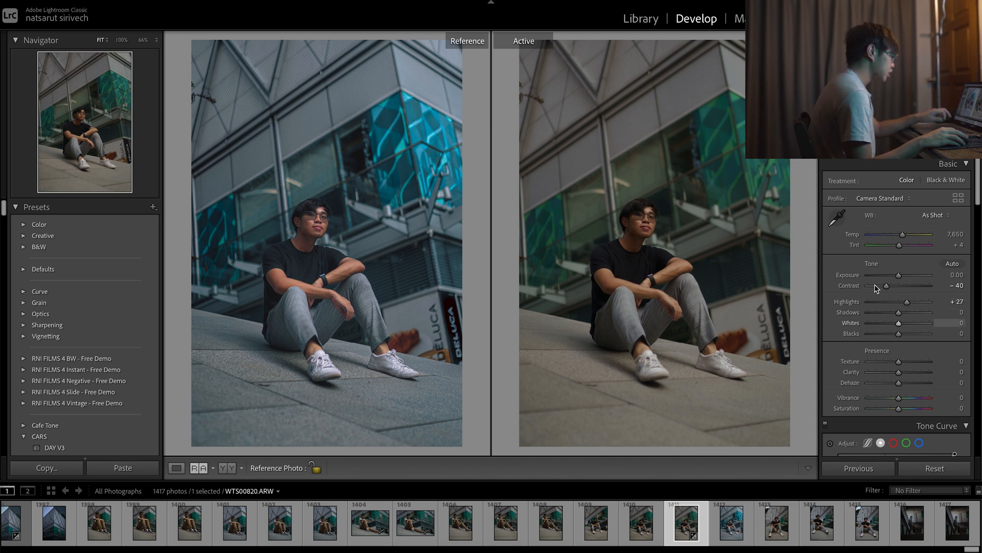
Set Shadows to +60 and Whites to +21 on the active photo.
click(621, 230)
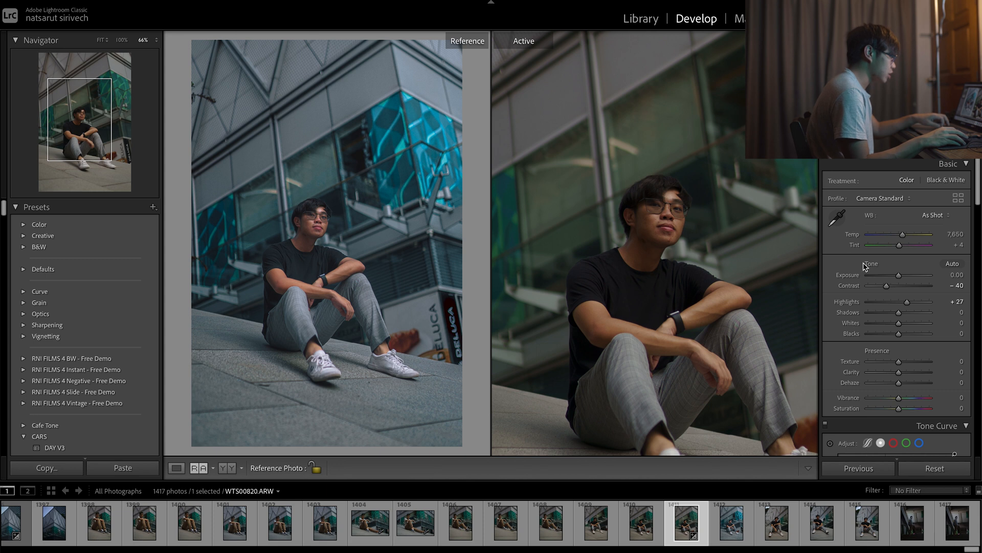
drag(898, 313, 914, 318)
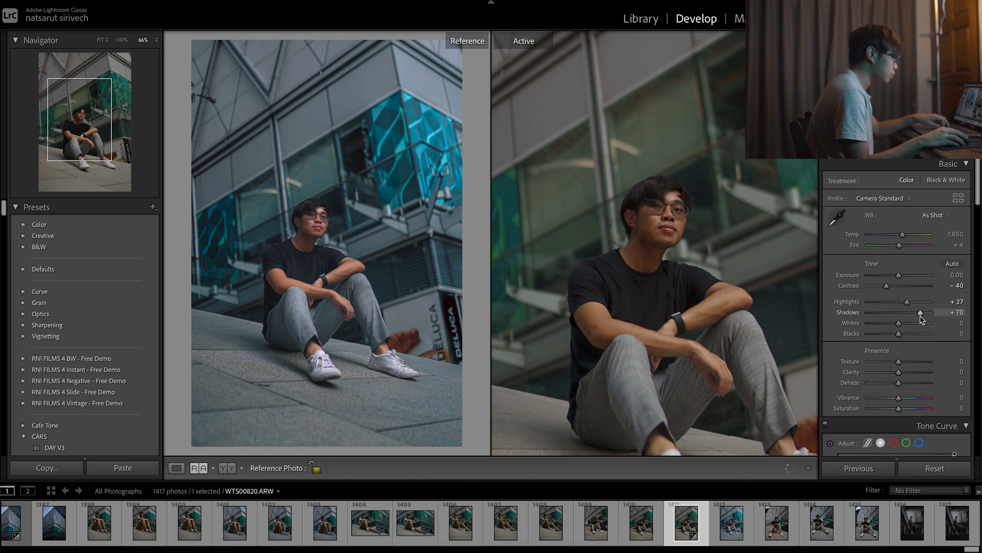
drag(920, 319, 917, 319)
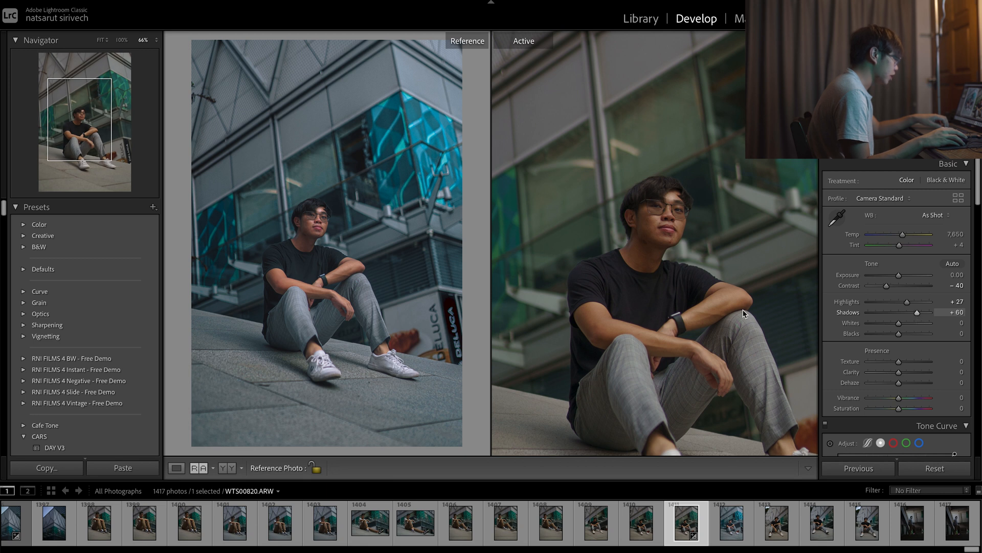
click(678, 180)
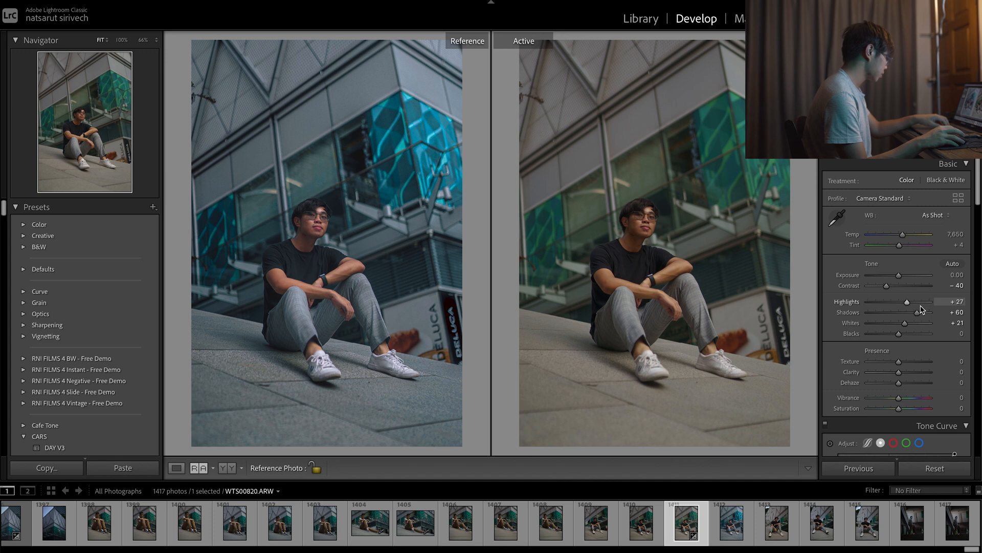
Set Blacks to +18 while checking the dark tones of the man's shirt and hair.
click(655, 255)
key(super+equal)
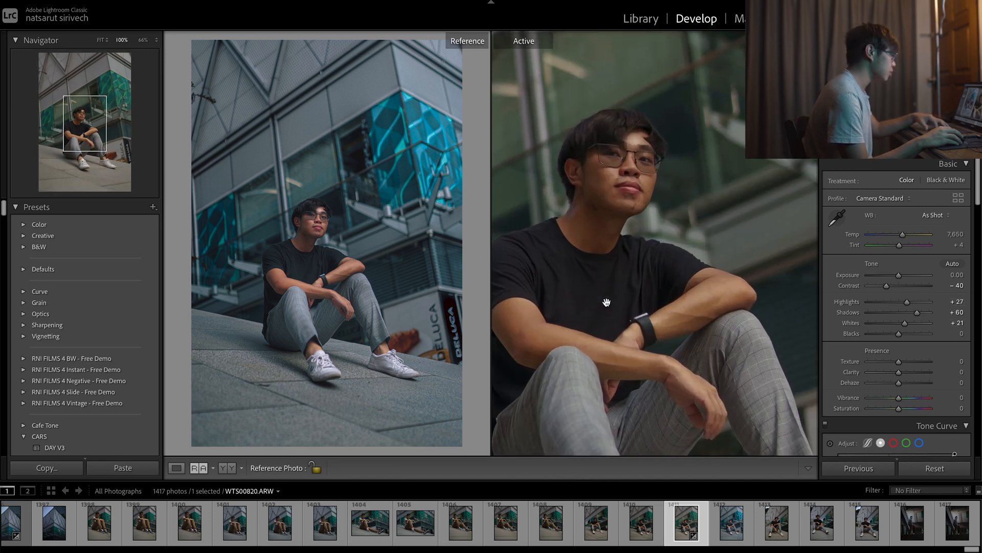
drag(607, 301, 657, 305)
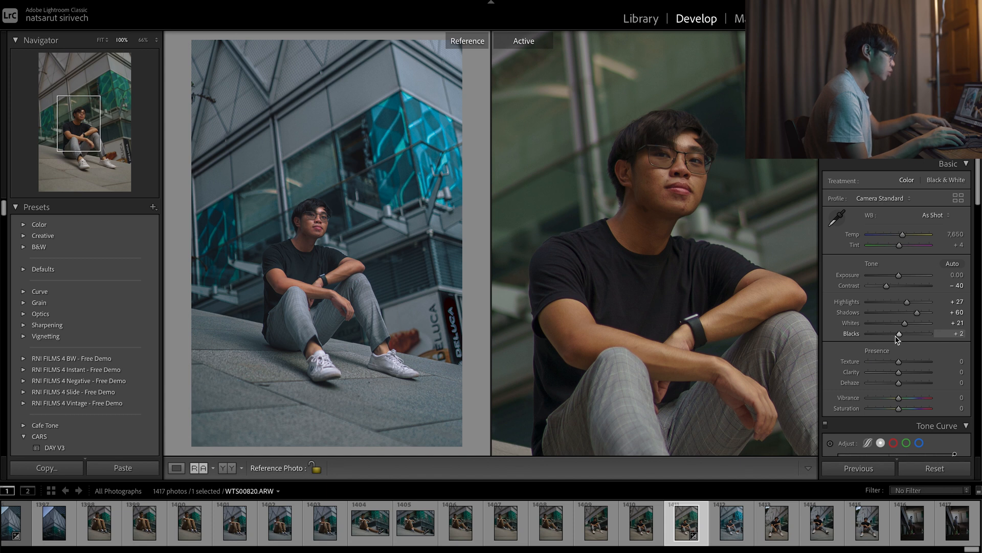
drag(898, 339, 902, 340)
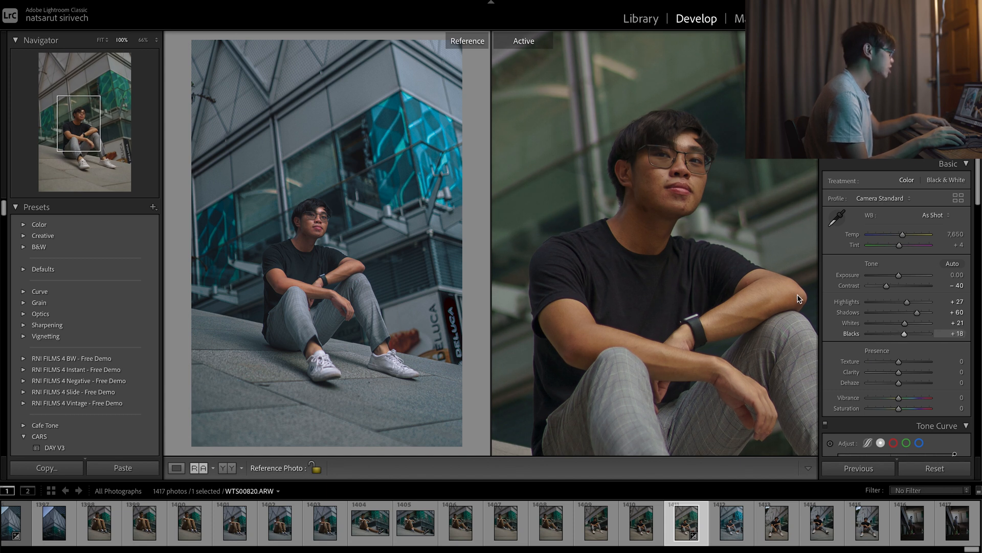
key(z)
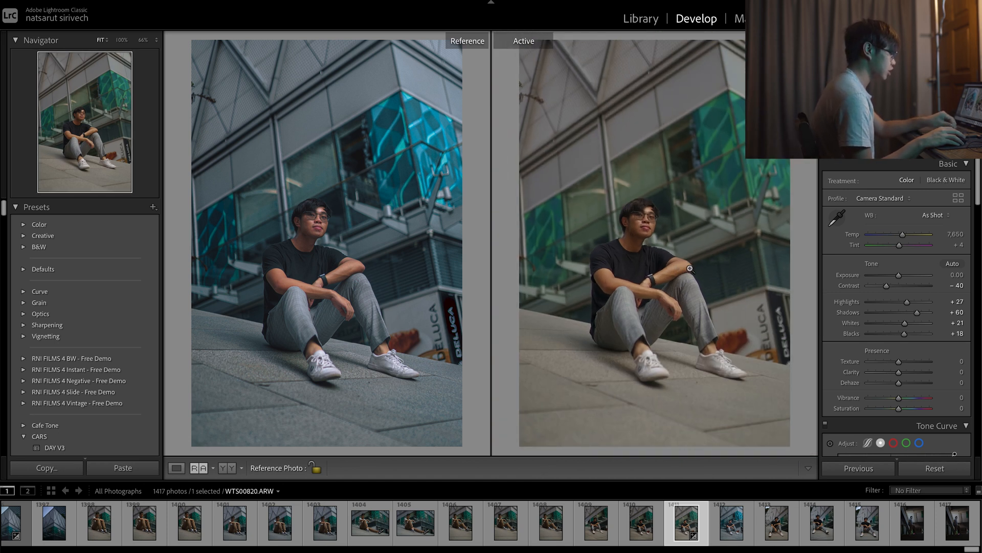
Compare the photo before and after the tone edits and set the white balance Temp to 7,007.
key(backslash)
key(backslash)
key(backslash)
key(backslash)
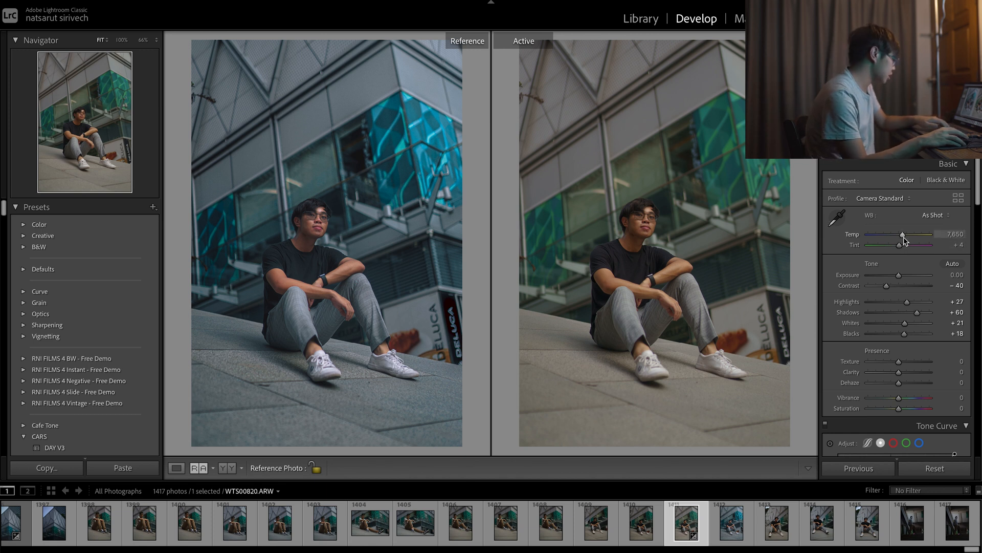
drag(903, 237, 901, 238)
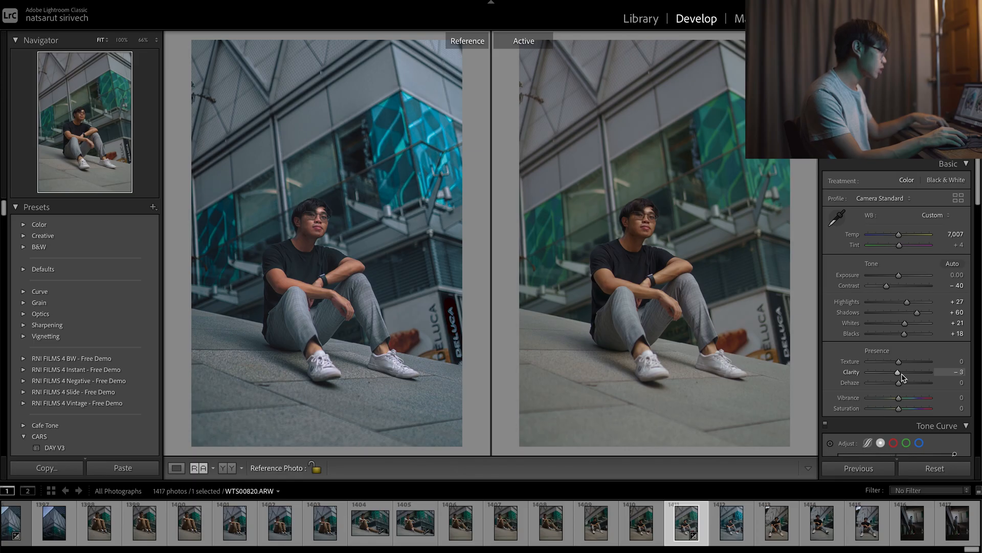
Set Clarity to -16 and Texture to +54 for the photo.
drag(901, 374, 900, 379)
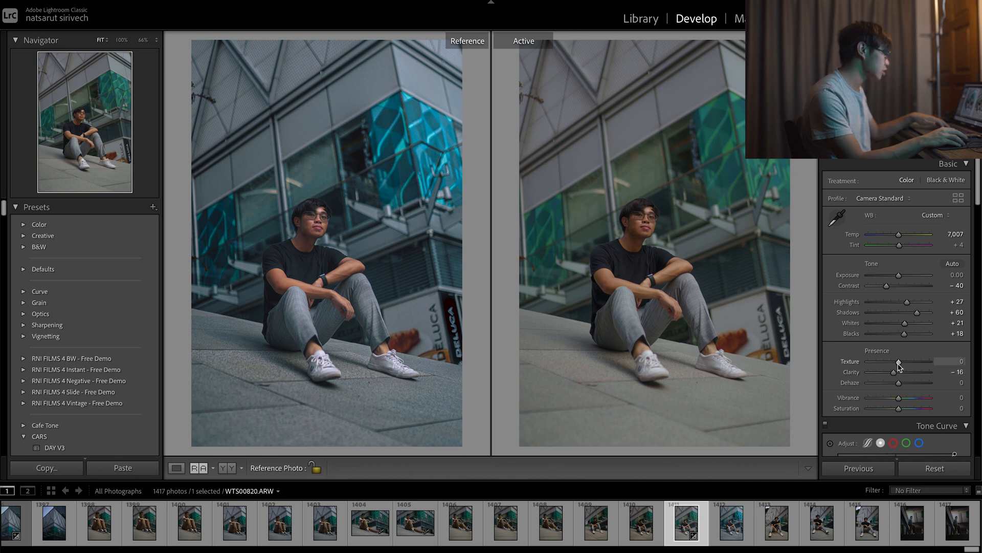
drag(899, 364, 915, 373)
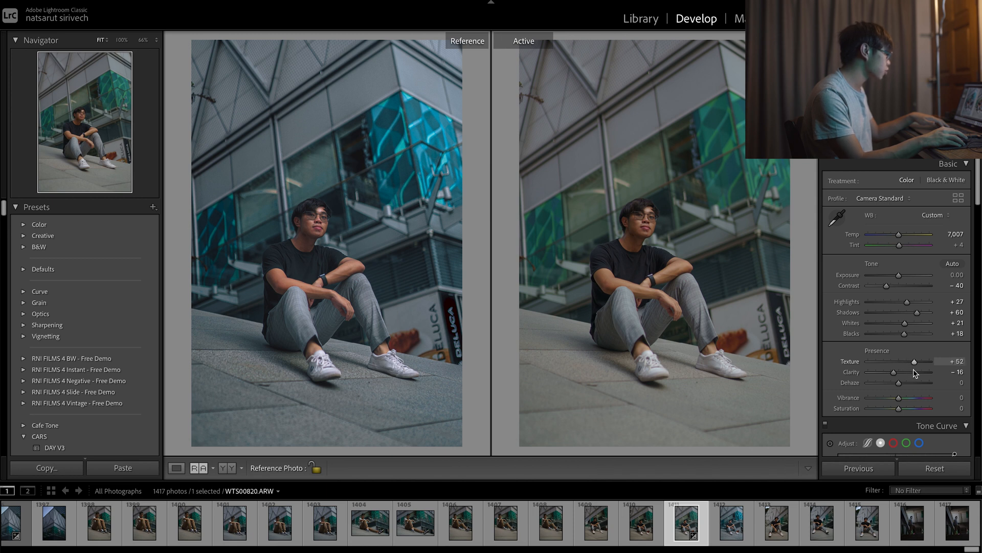
Examine the detail in the man's clothing, shoes and face up close, and set Dehaze to -6.
click(676, 322)
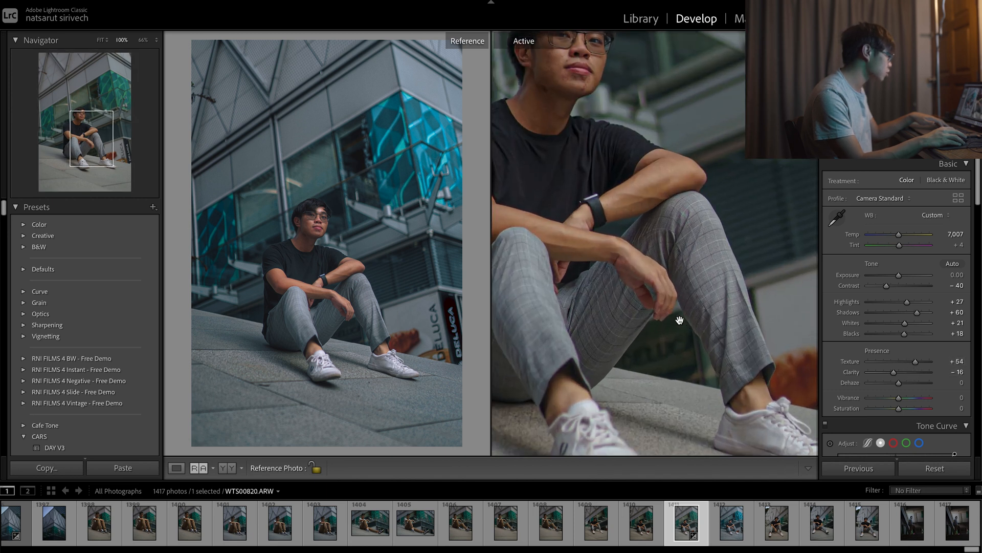
drag(664, 360, 780, 270)
drag(667, 163, 703, 262)
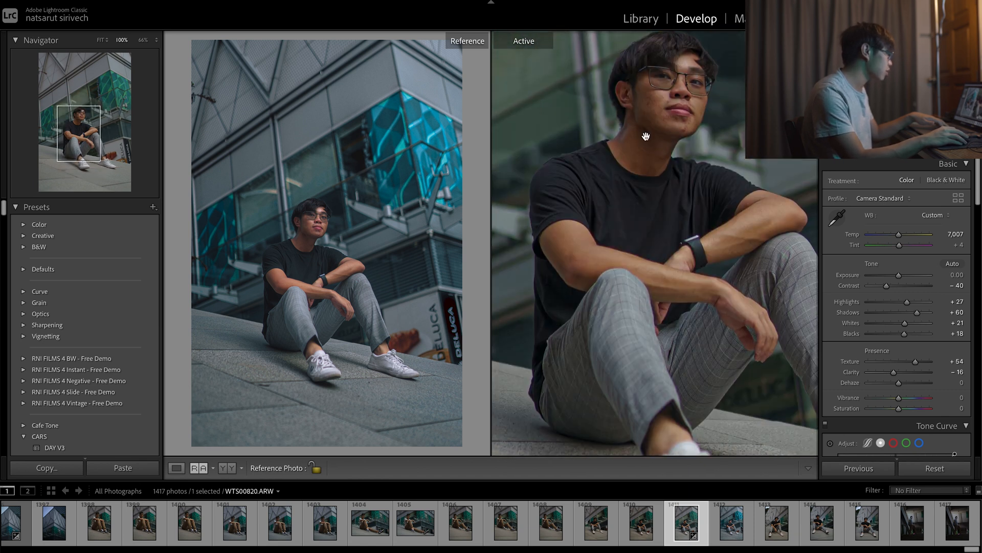
drag(690, 130, 690, 212)
click(688, 199)
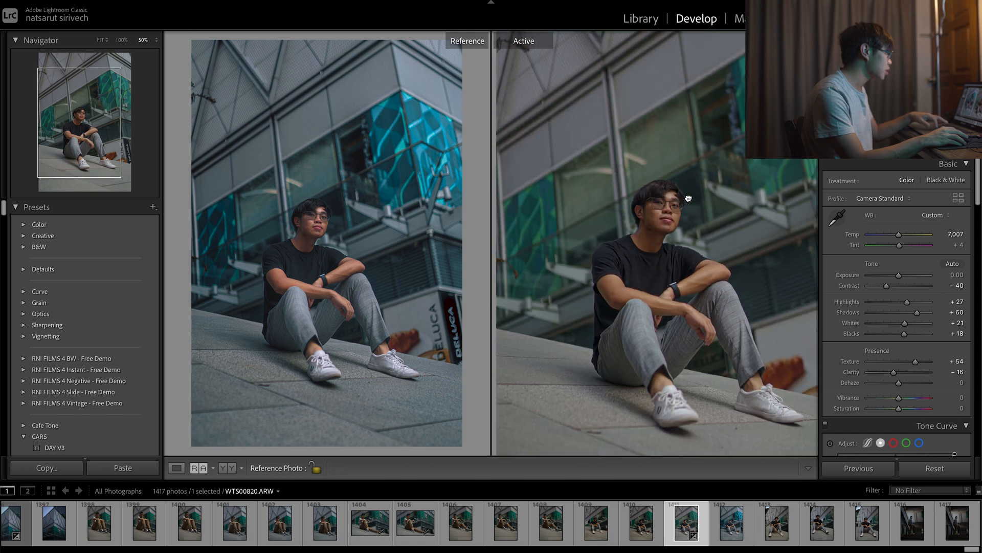
click(644, 227)
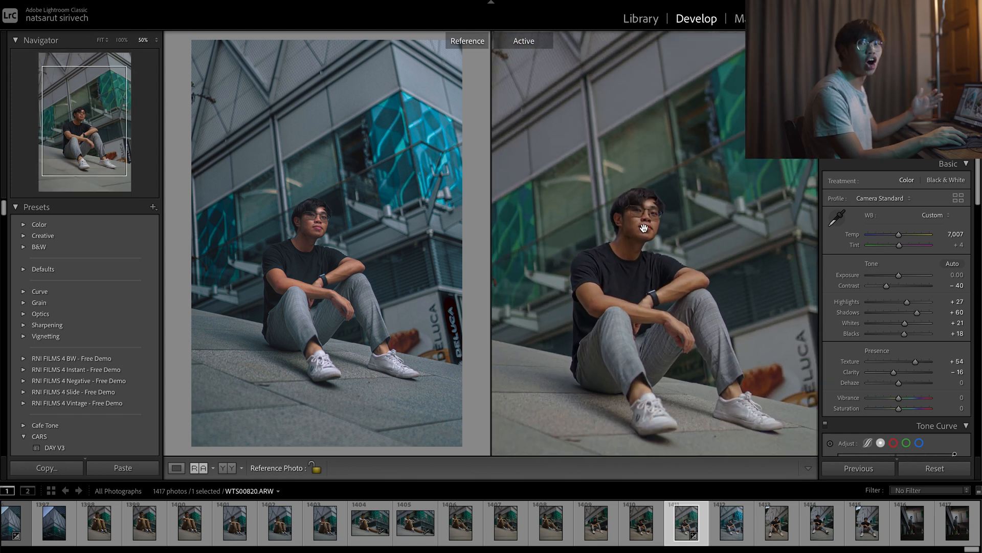
click(632, 234)
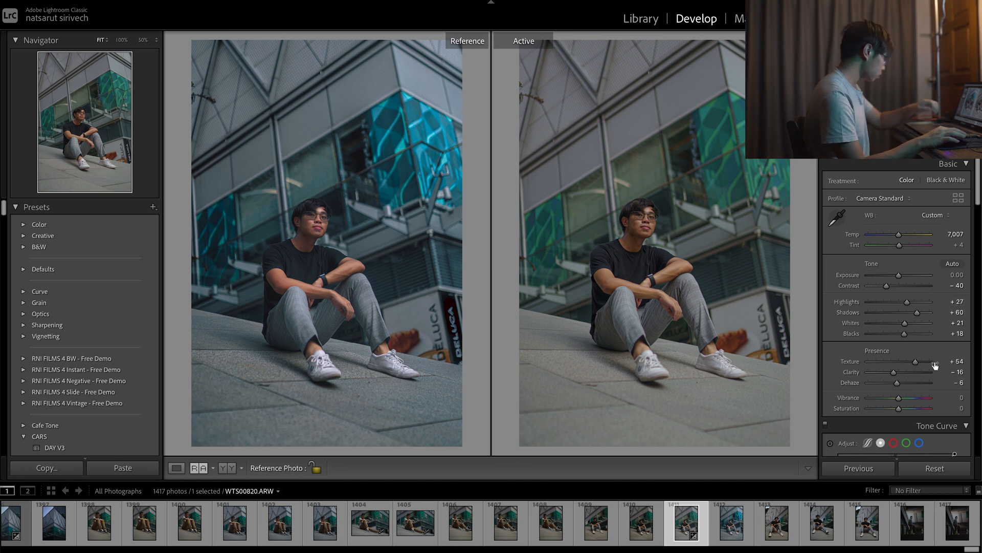
Set Vibrance to -30 and Saturation to +42, and compare the photo before and after the edits.
scroll(890, 317, down, 5)
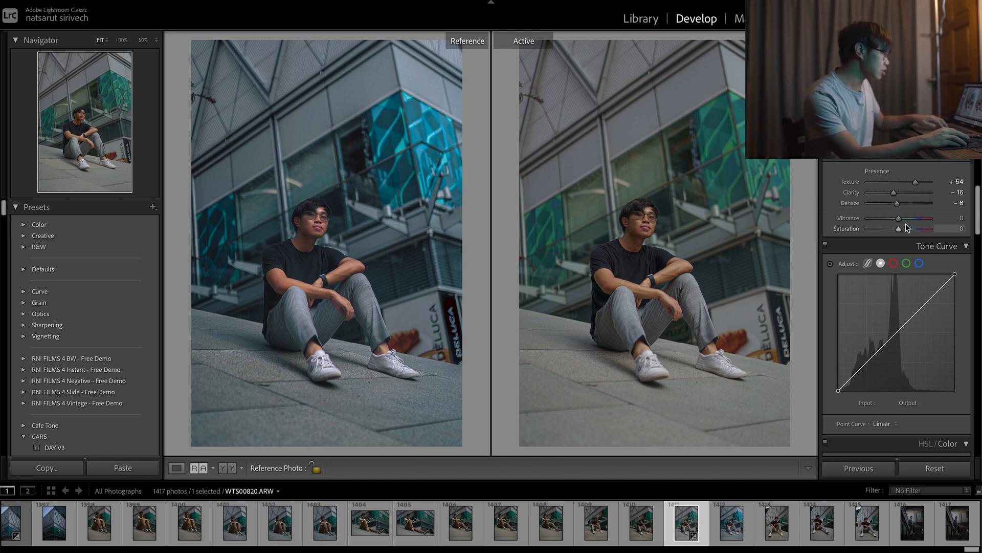
drag(898, 221, 894, 228)
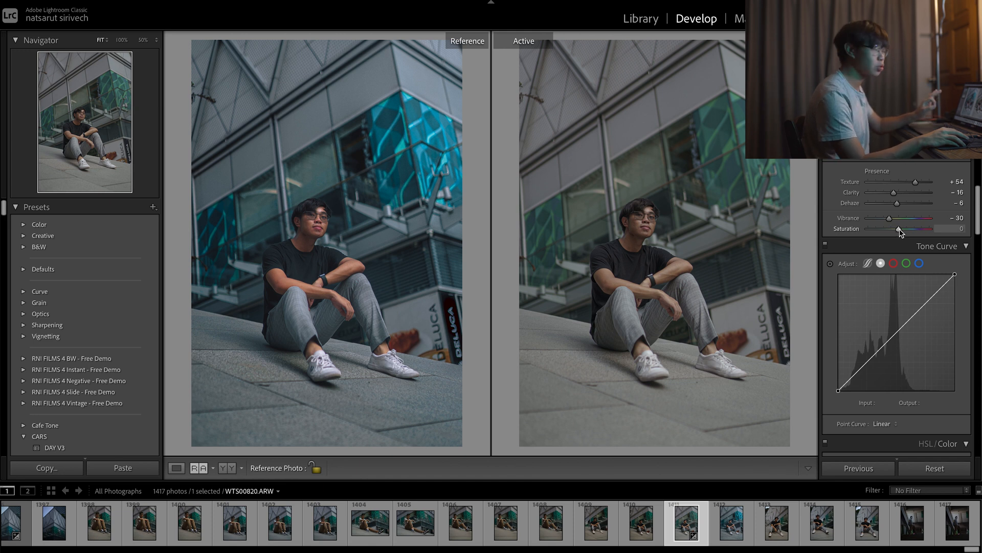
drag(899, 229, 907, 236)
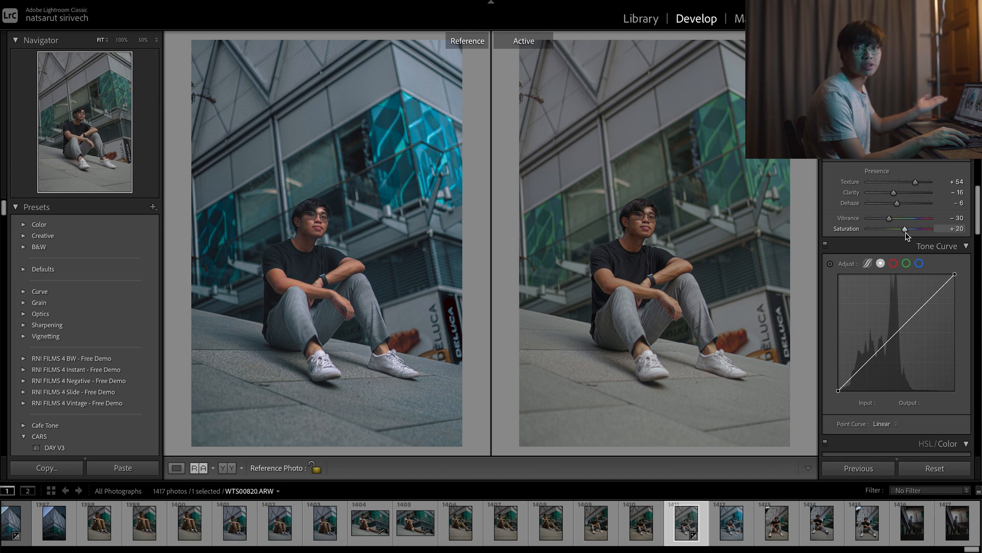
drag(905, 232, 912, 233)
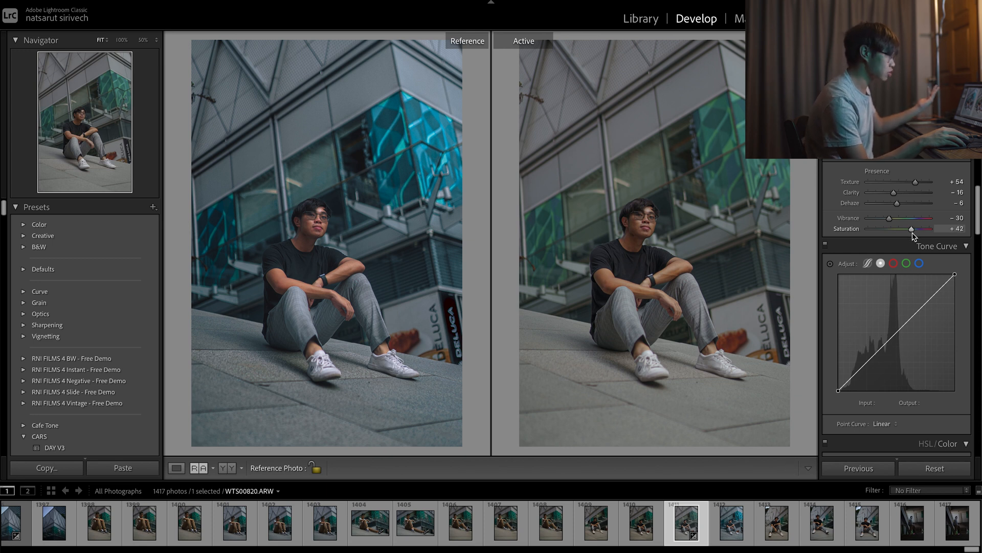
key(backslash)
key(backslash)
key(backslash)
key(backslash)
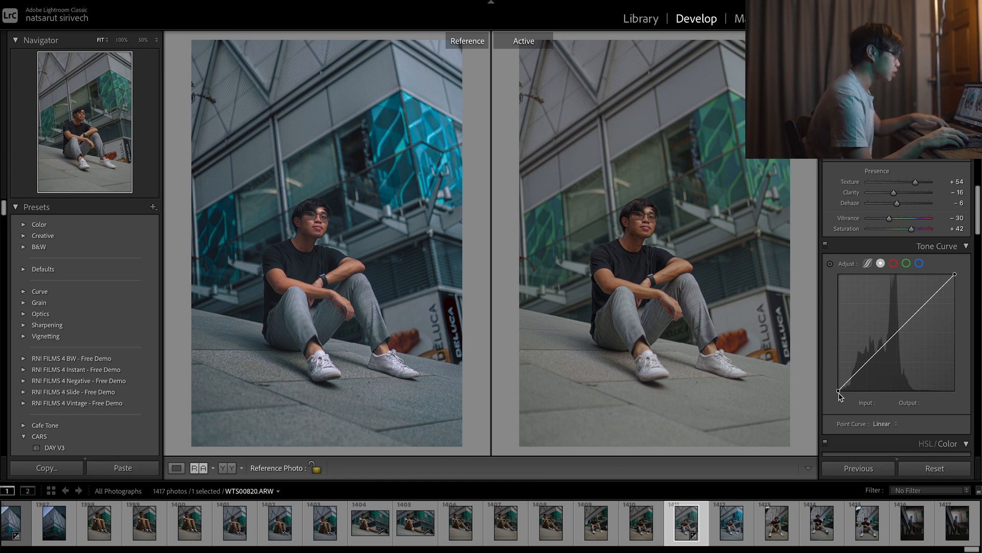
Shape the RGB point curve into an S with a slightly raised black point and points at 48/38, 118/117 and 187/199.
drag(838, 392, 860, 373)
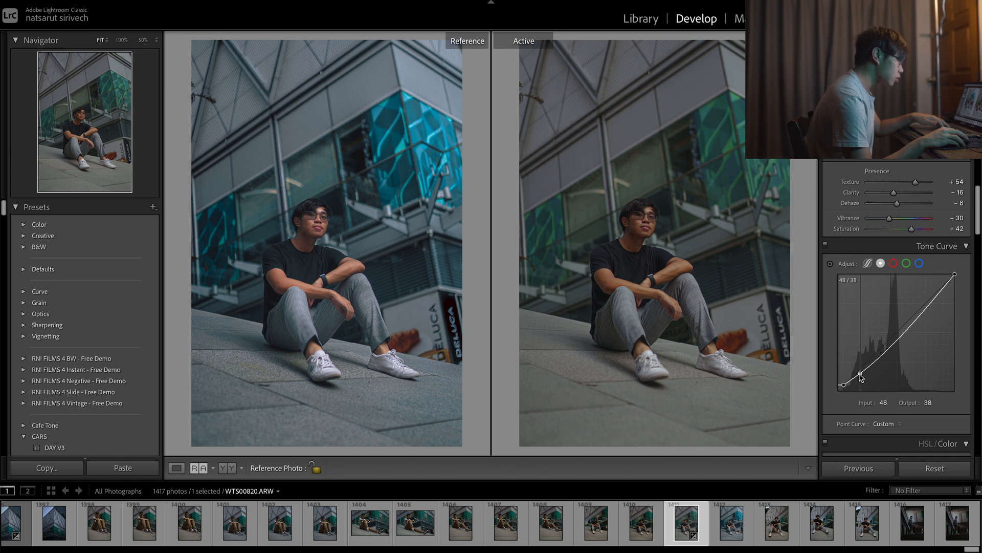
drag(888, 357, 890, 348)
drag(925, 303, 924, 302)
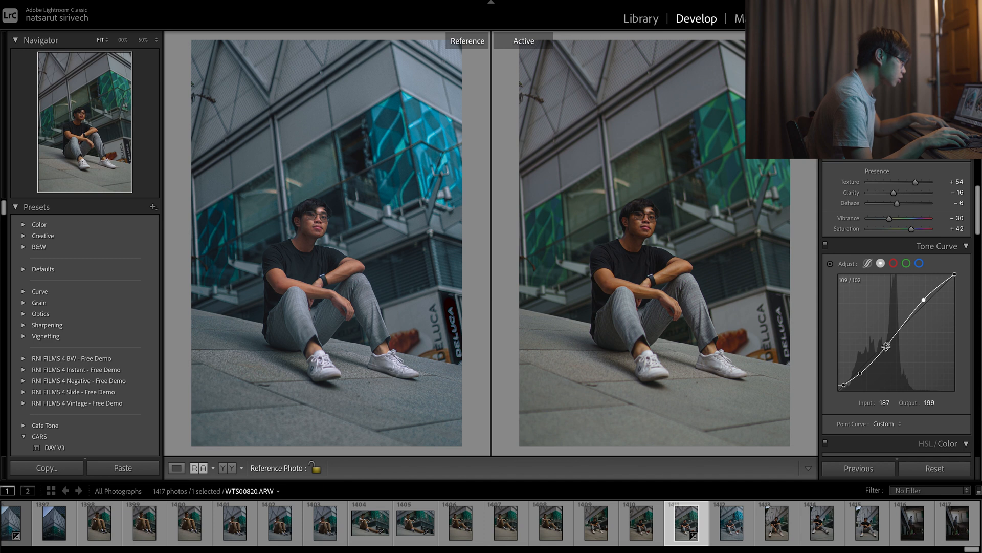
drag(886, 346, 893, 339)
key(backslash)
key(backslash)
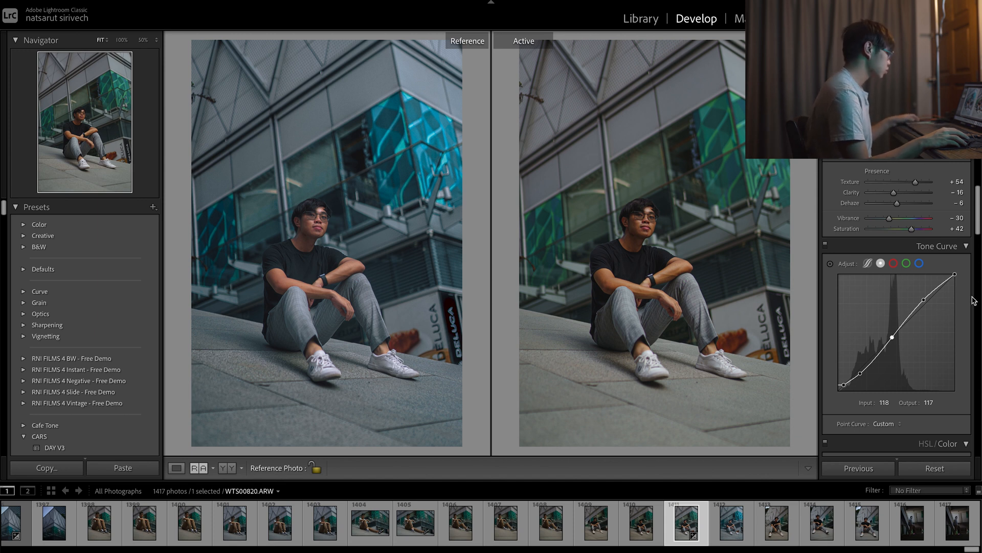
Shape the blue channel curve with highlights raised to 207/215, shadows raised to 41/48 and a point holding the midtones down.
click(919, 263)
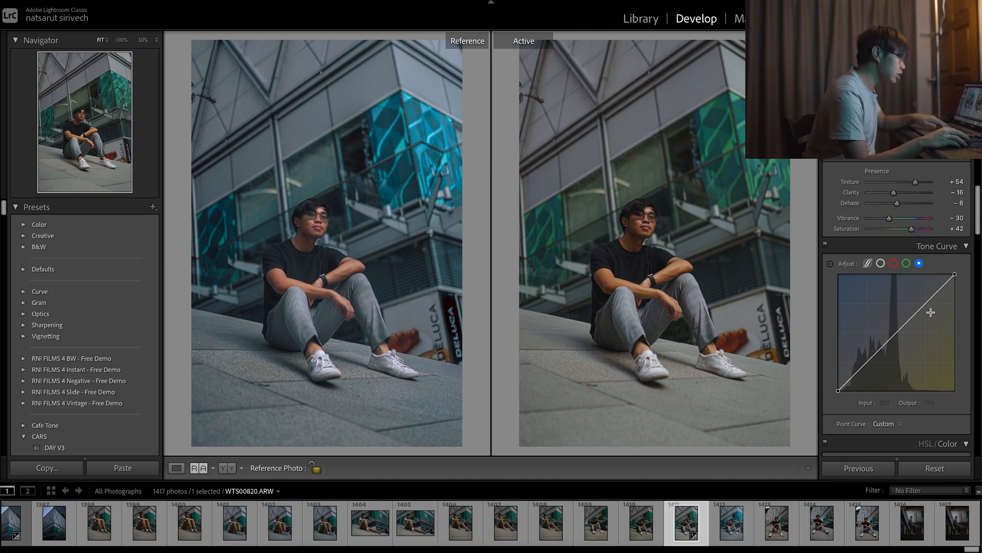
drag(934, 297, 933, 291)
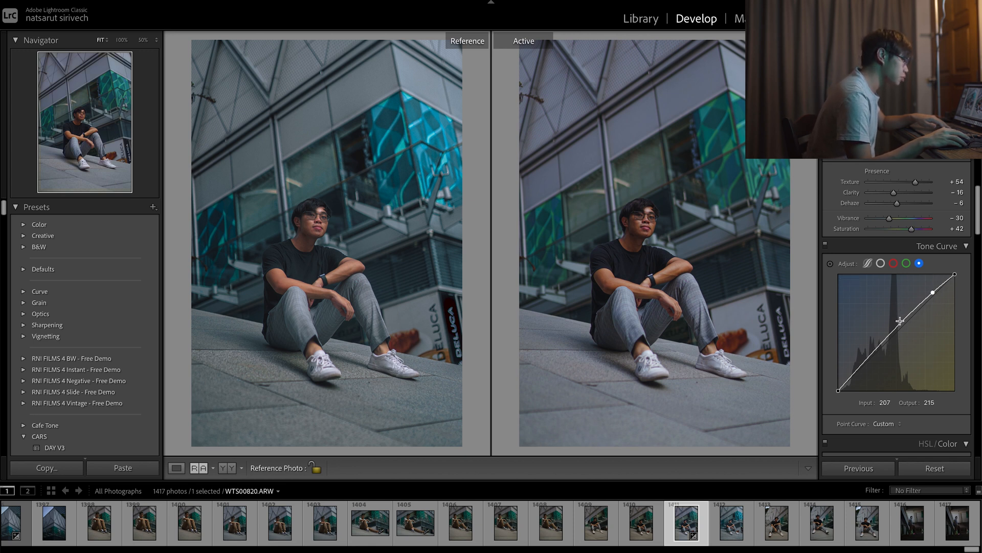
drag(895, 328, 895, 332)
drag(864, 367, 864, 365)
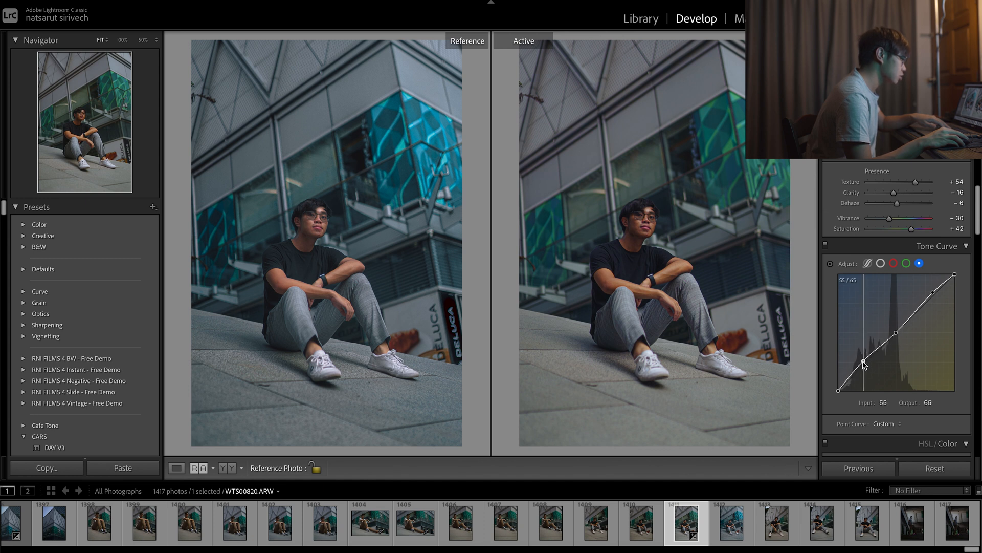
drag(864, 362, 857, 368)
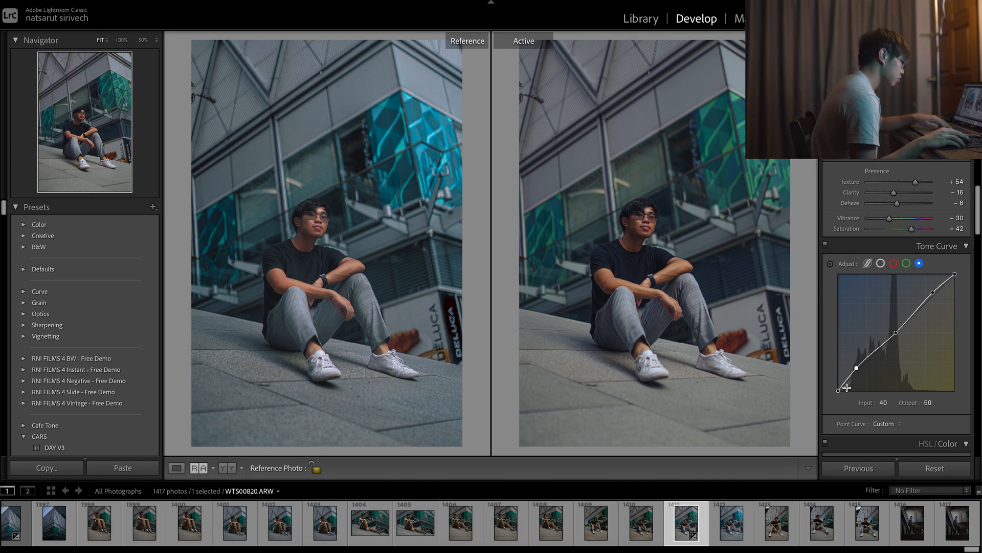
drag(857, 368, 856, 368)
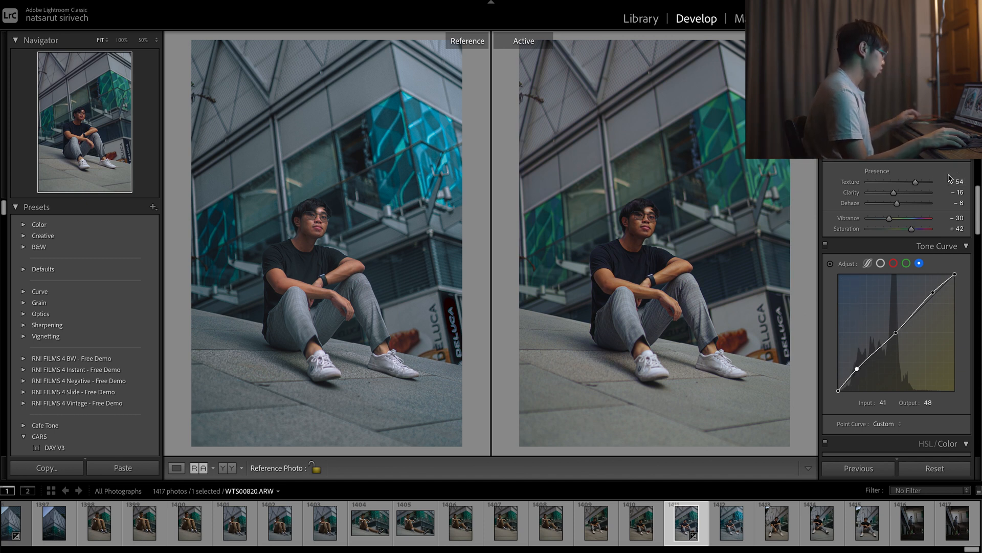
Shape the red channel curve with points at 44/42, 127/127 and 207/213, and compare the photo before and after the edits.
click(894, 264)
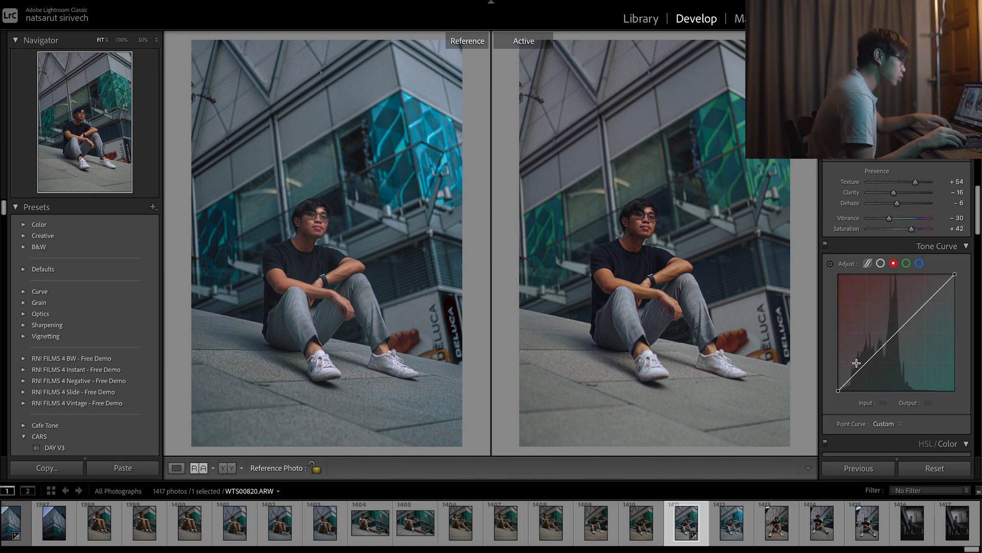
drag(858, 370, 858, 375)
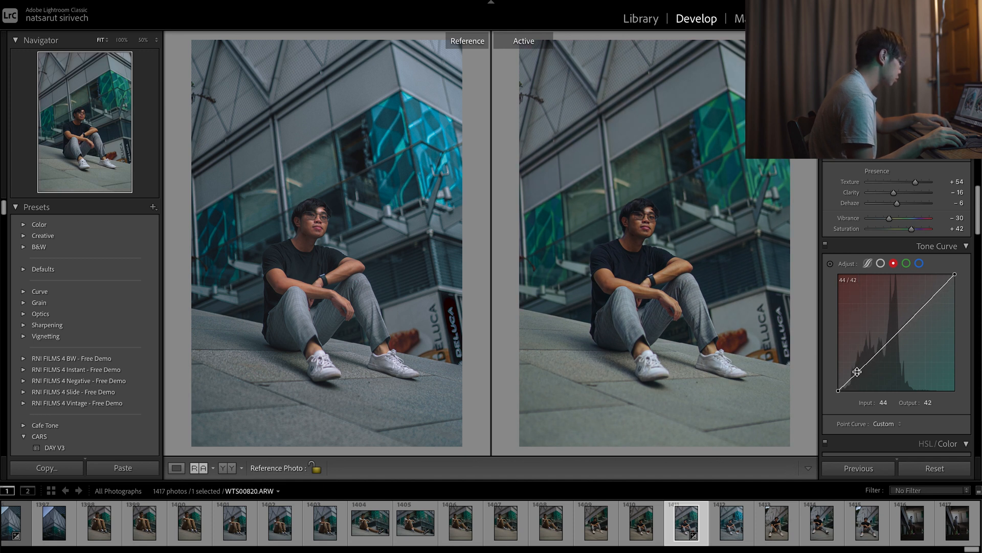
drag(893, 337, 933, 293)
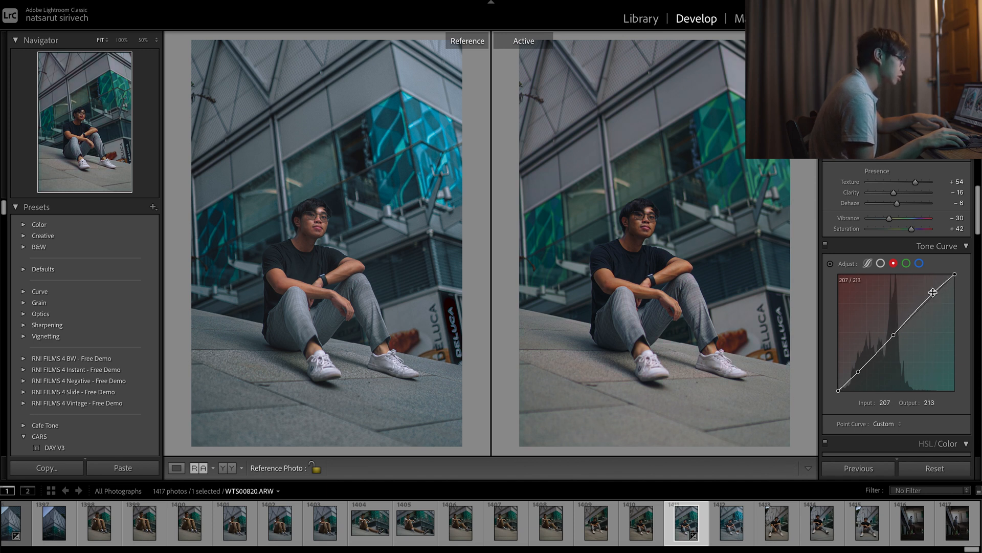
drag(893, 334, 897, 332)
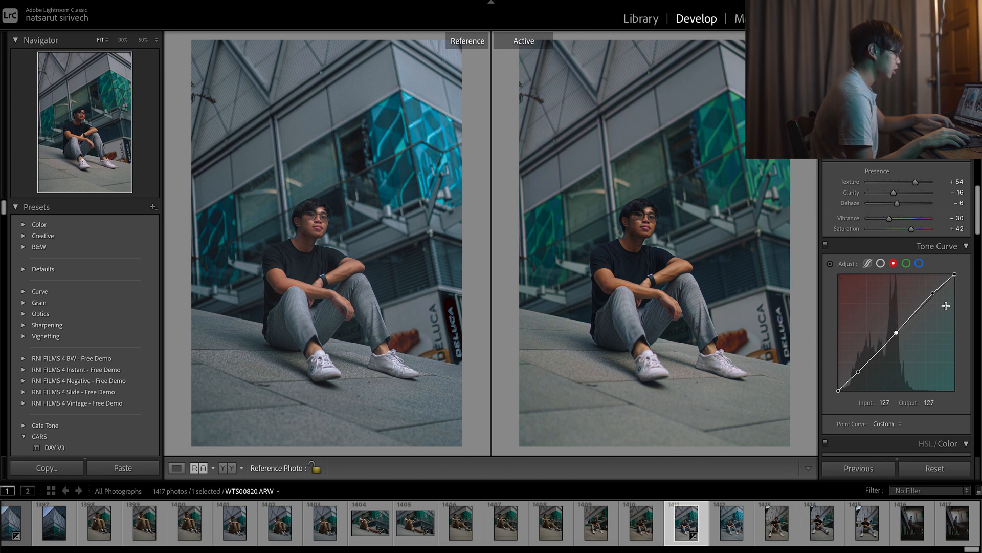
key(backslash)
key(backslash)
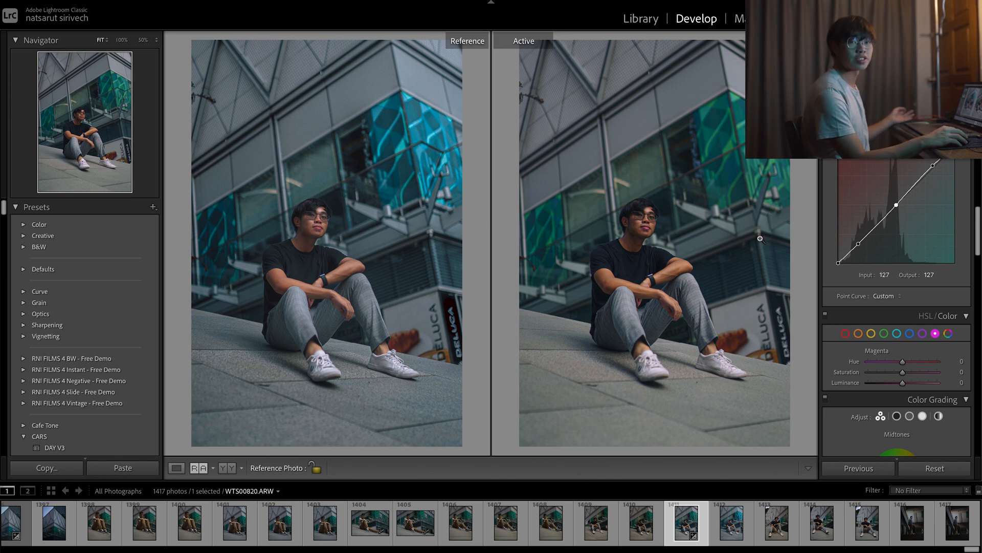
Set the orange Hue to -15 while checking the man's skin tones up close.
click(728, 303)
drag(586, 262, 569, 246)
key(super+=)
key(super+=)
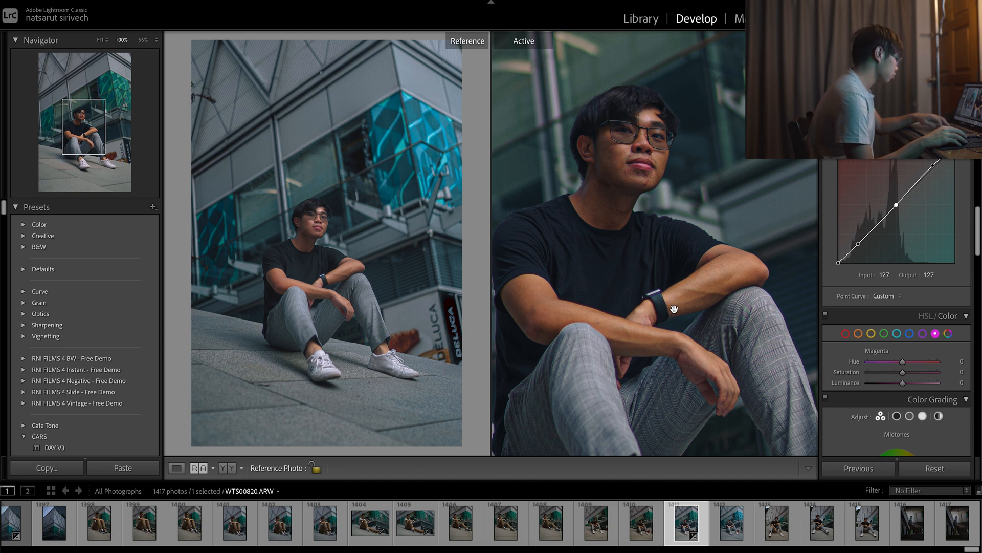
click(859, 334)
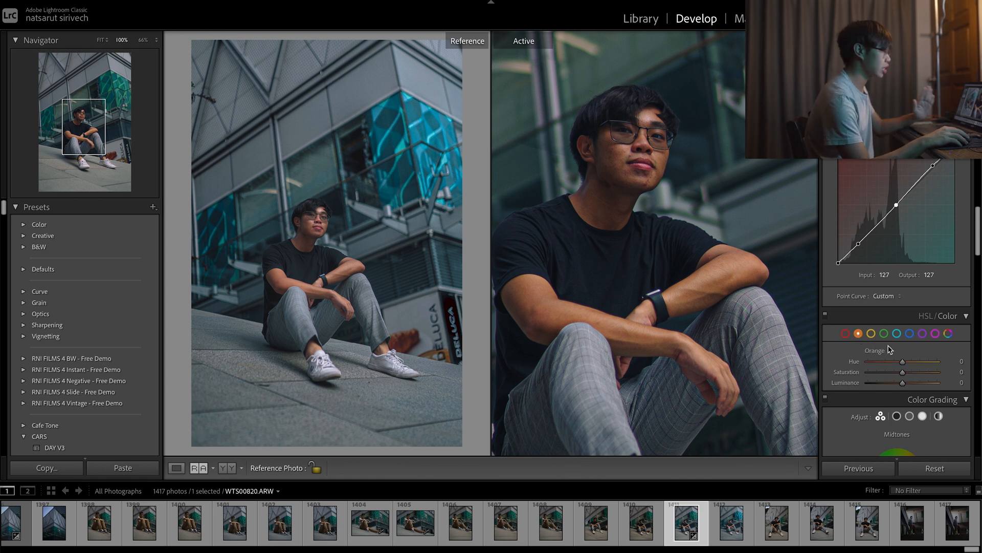
mouse_move(905, 361)
mouse_down()
mouse_move(886, 360)
mouse_move(913, 364)
mouse_up()
double_click(910, 362)
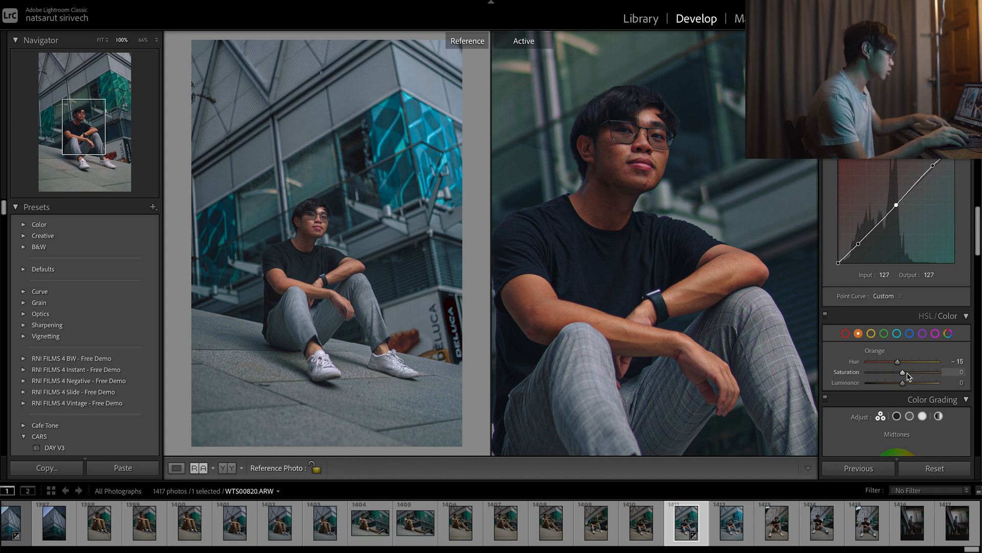
Set the orange Saturation to -17 and Luminance to +26, and compare the whole photo before and after.
drag(903, 373, 901, 374)
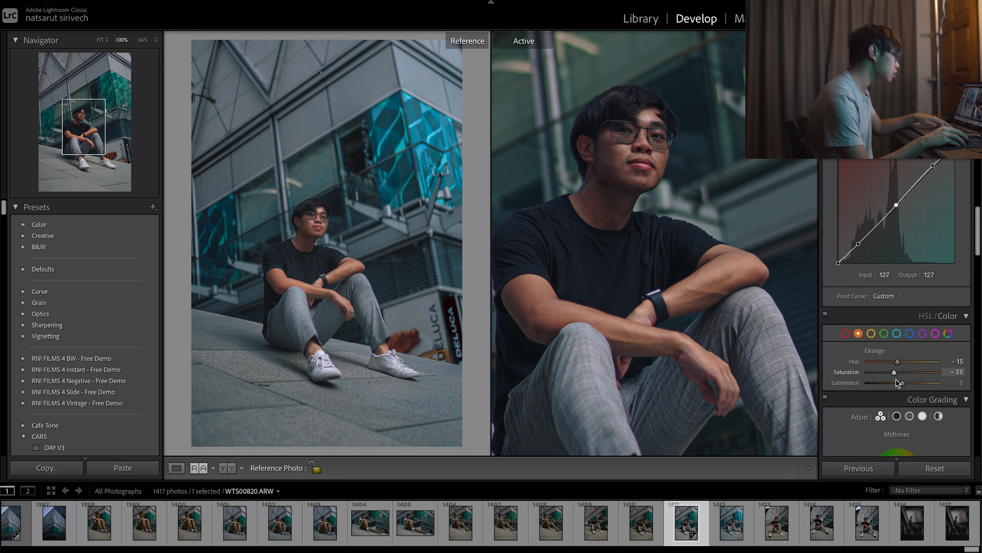
drag(899, 381, 900, 381)
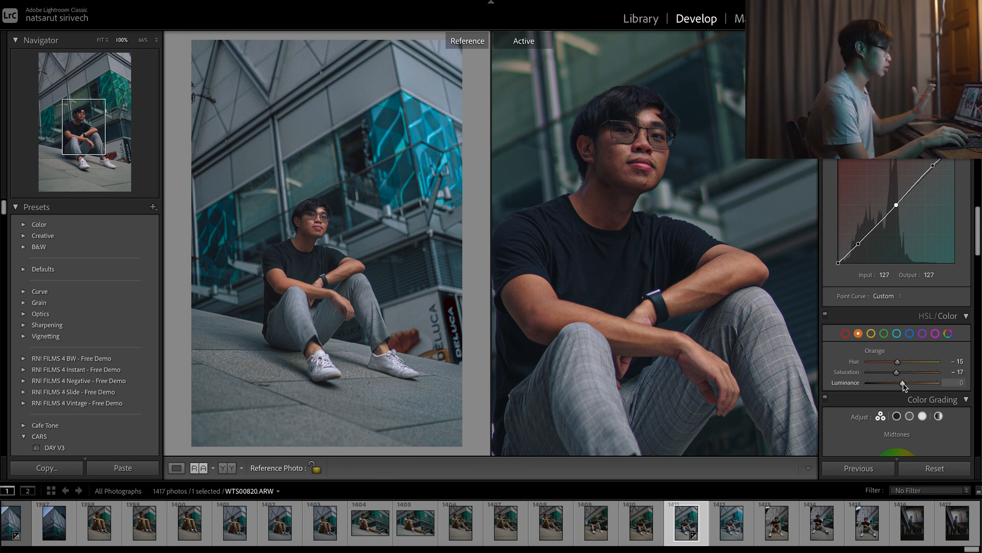
drag(903, 384, 912, 390)
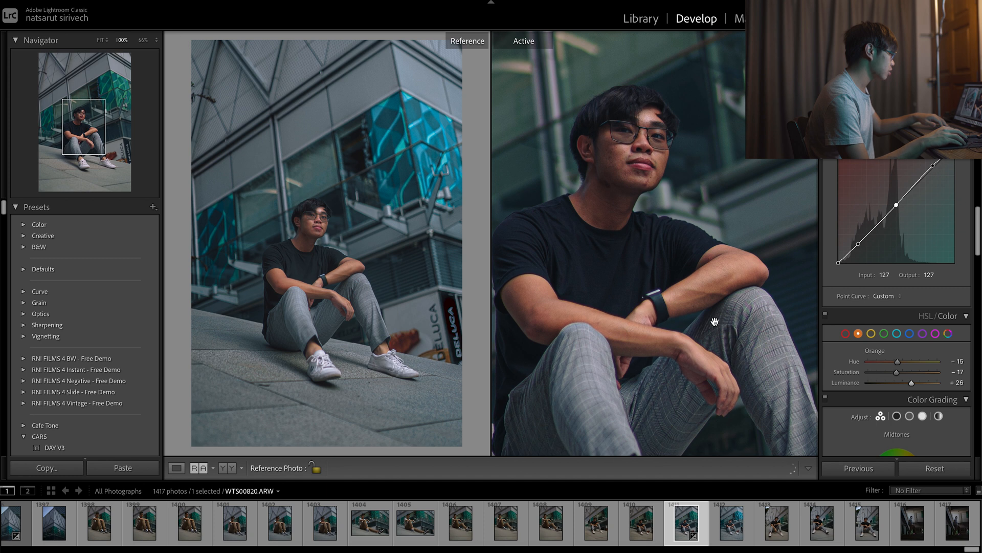
click(715, 321)
key(backslash)
key(backslash)
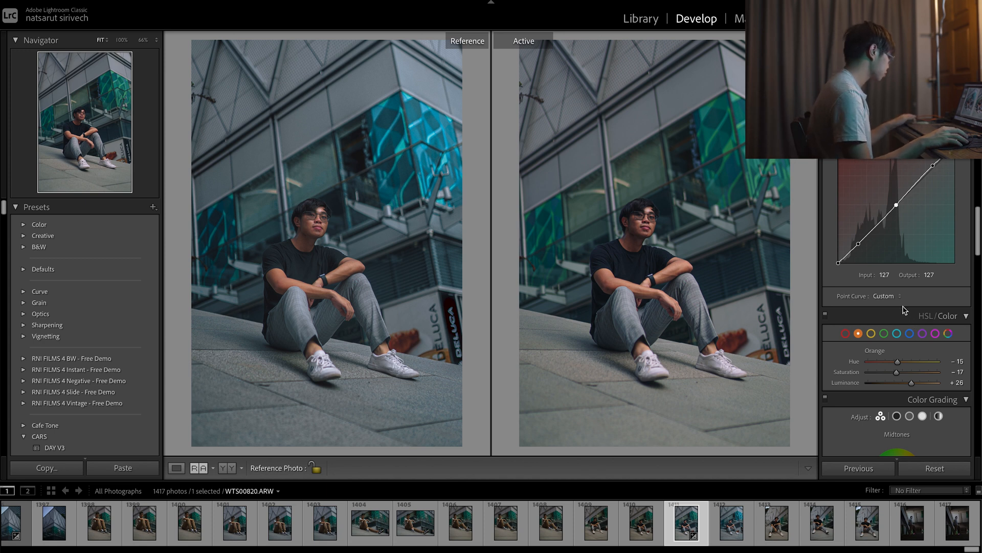
Set the green Hue to +100, Saturation to -100 and Luminance to +87.
click(884, 334)
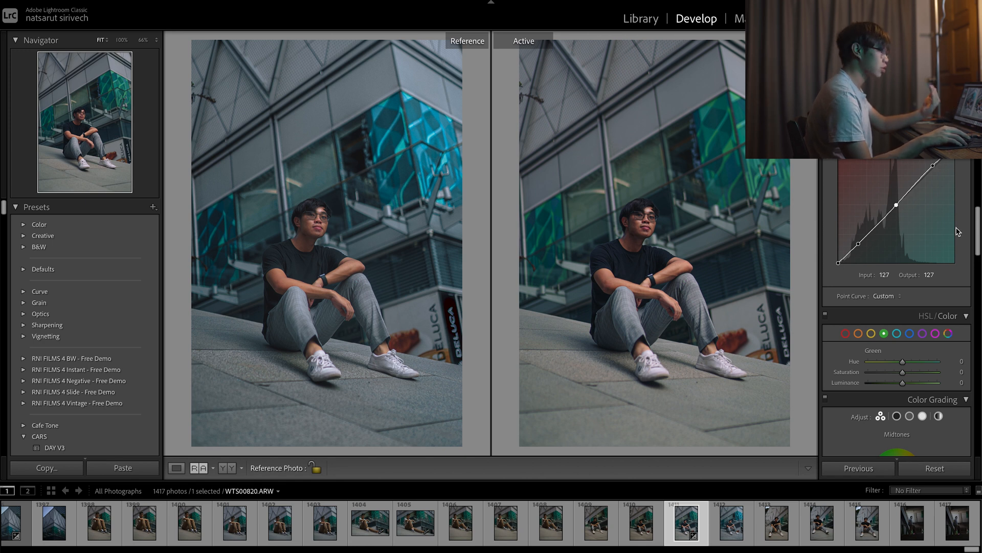
drag(900, 357, 940, 361)
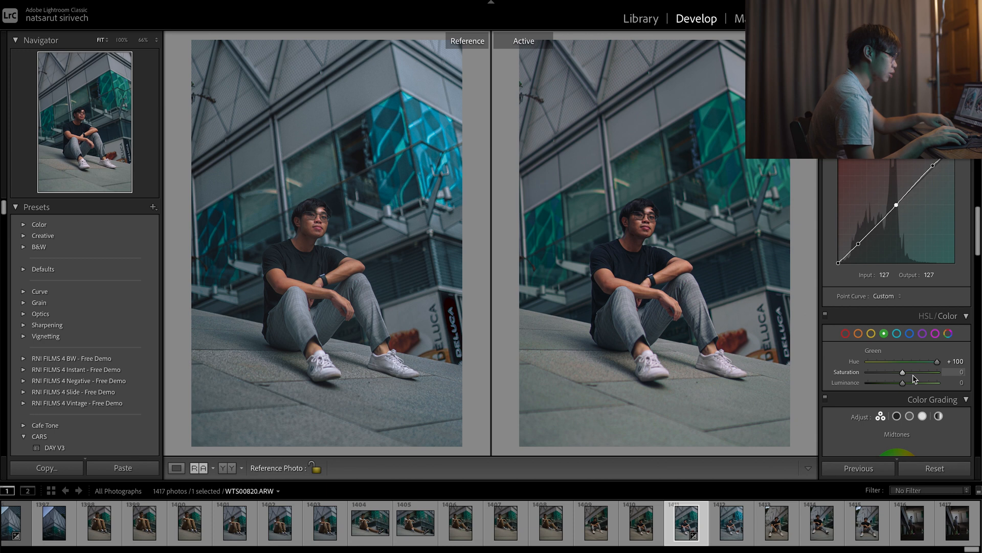
drag(903, 372, 732, 376)
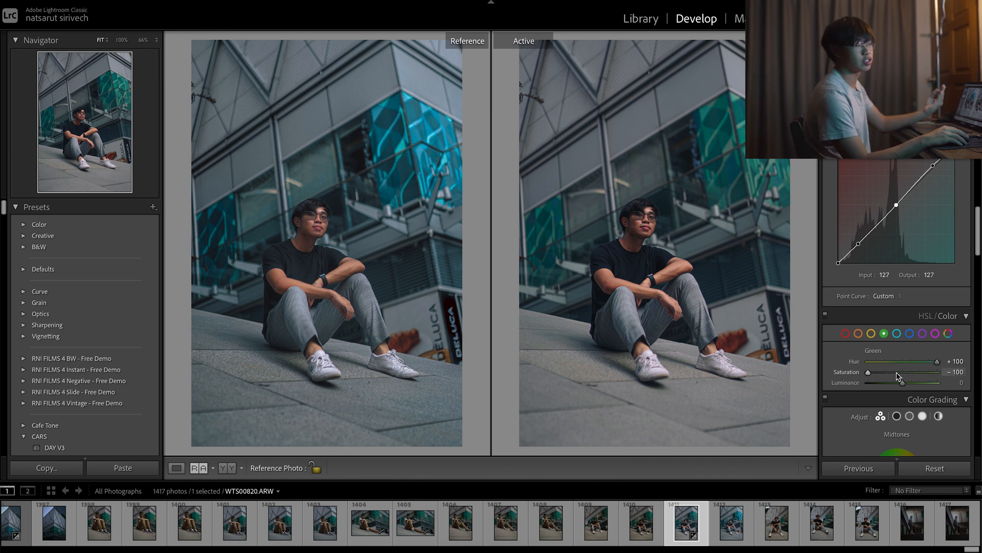
drag(903, 385, 934, 383)
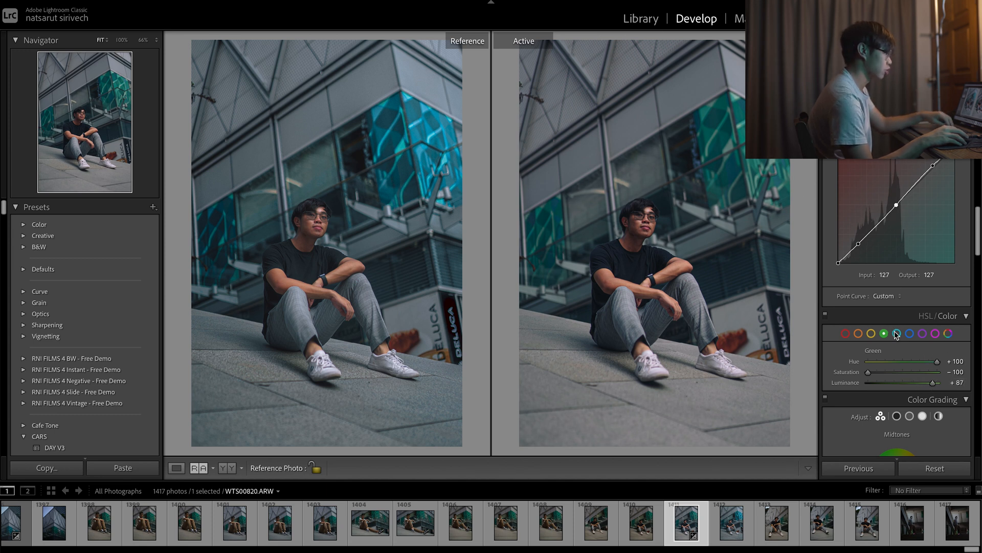
Set the blue Hue to +94, and the aqua Hue to +100, Saturation to +75 and Luminance to about +67.
click(910, 333)
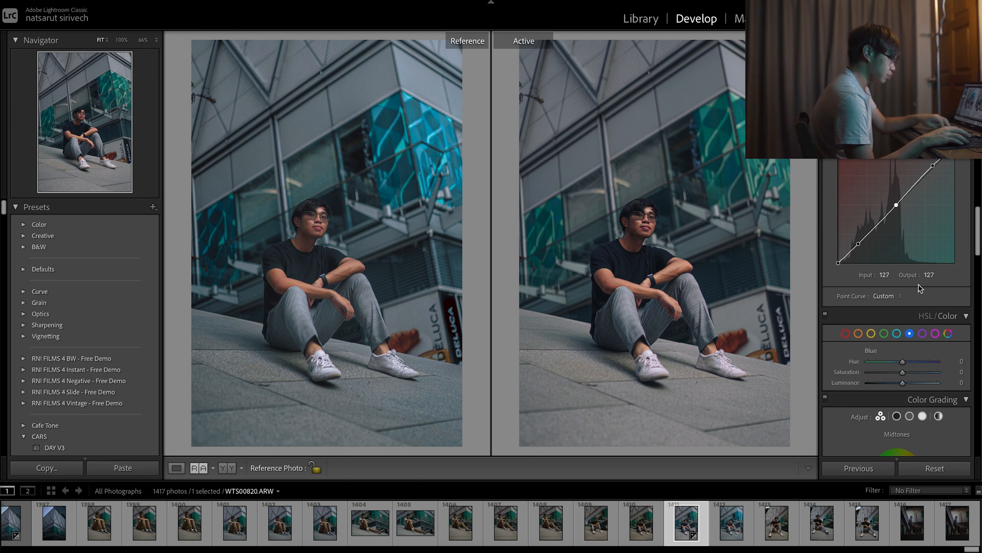
drag(908, 364, 934, 364)
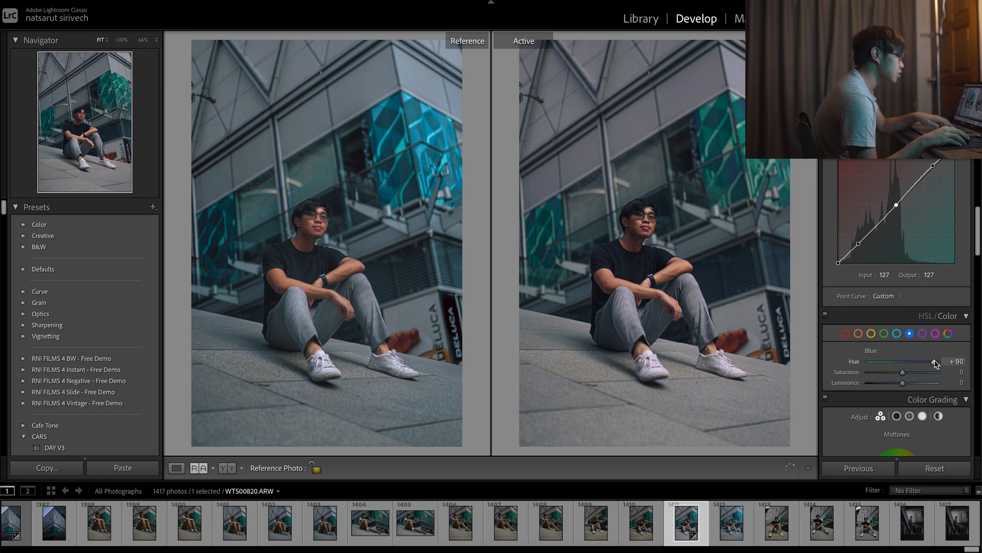
click(896, 333)
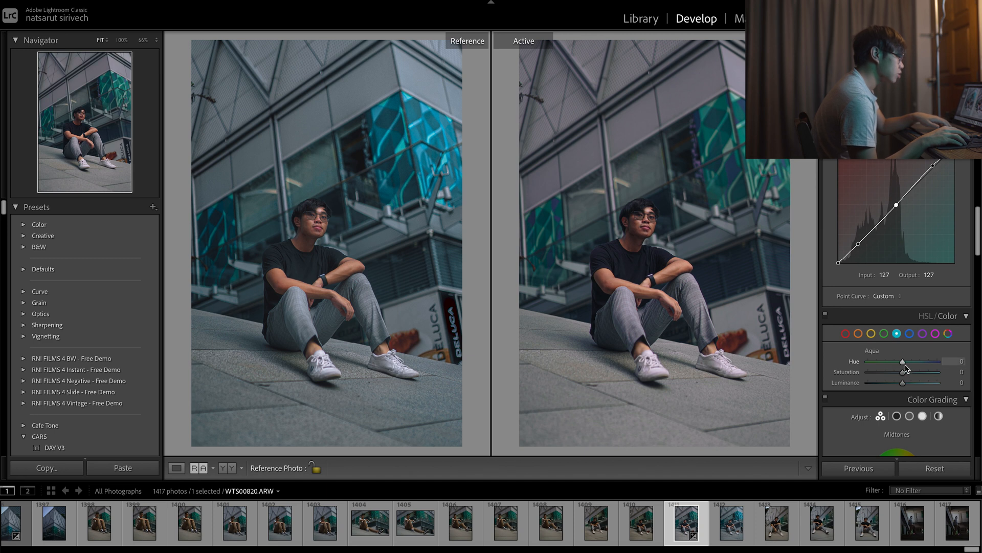
drag(904, 362, 935, 364)
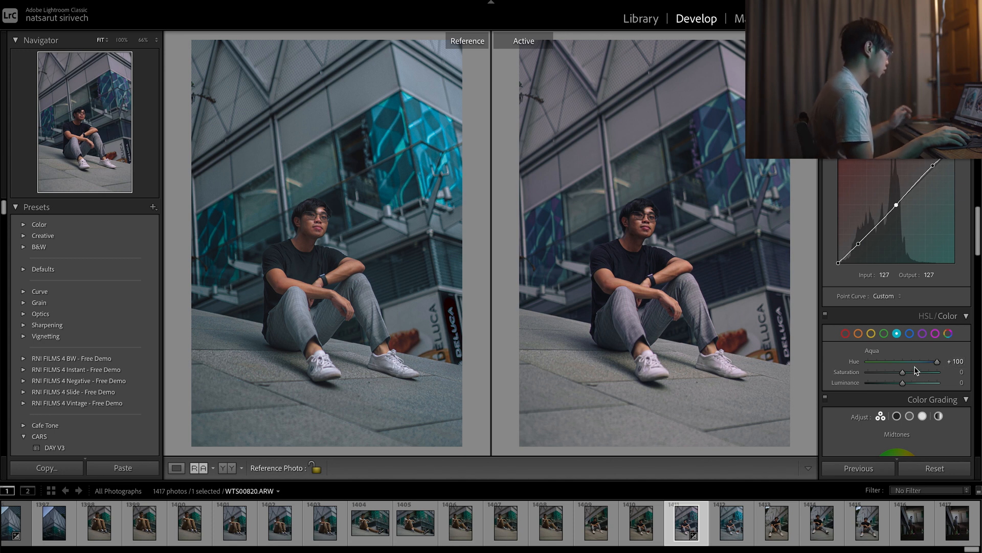
click(929, 372)
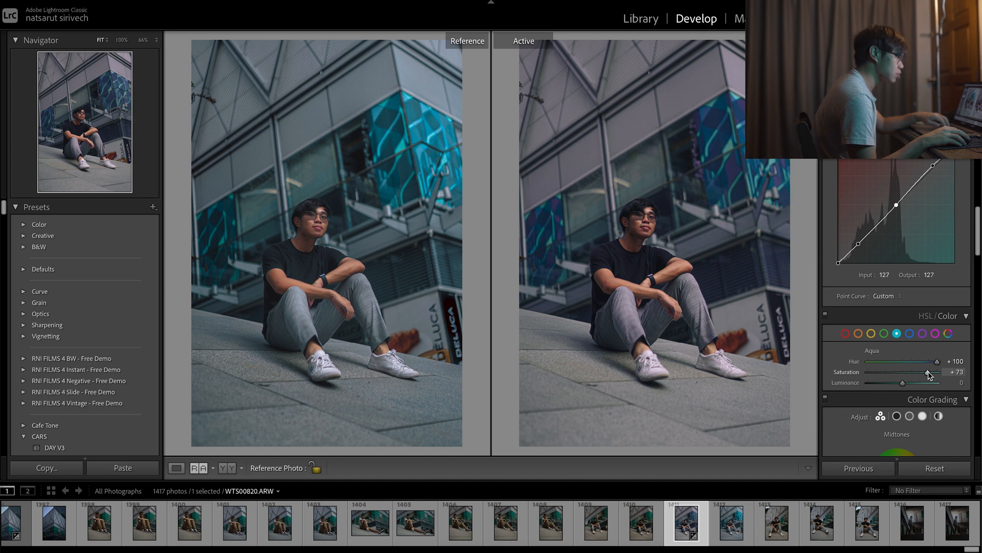
drag(921, 383, 930, 383)
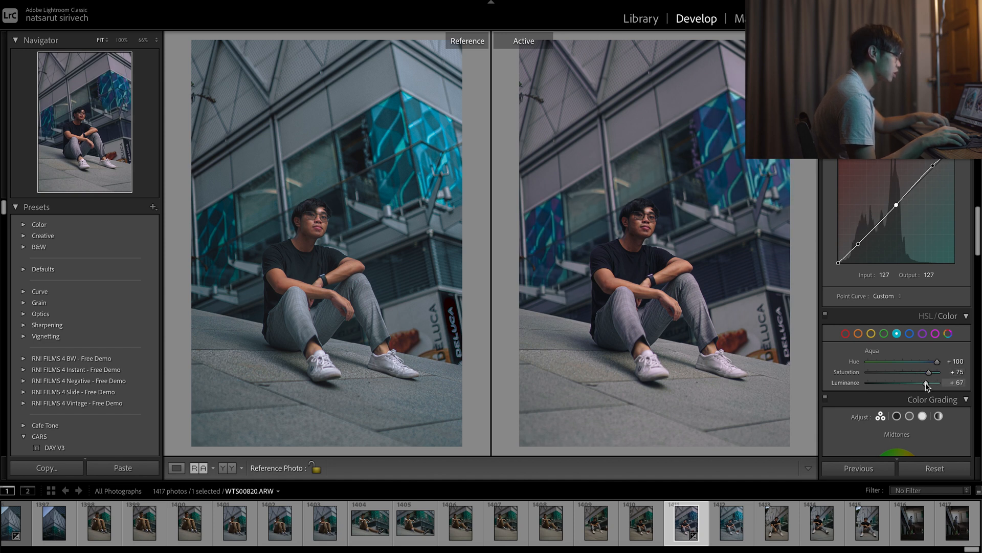
Set the blue Hue to -39, Saturation to +29 and Luminance to +32, and compare the photo before and after.
click(910, 333)
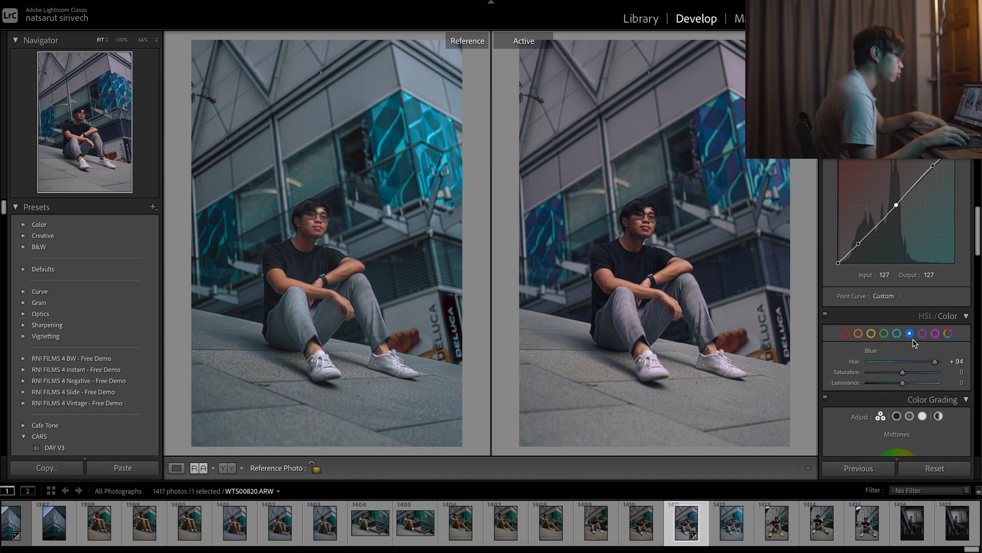
drag(912, 364, 888, 371)
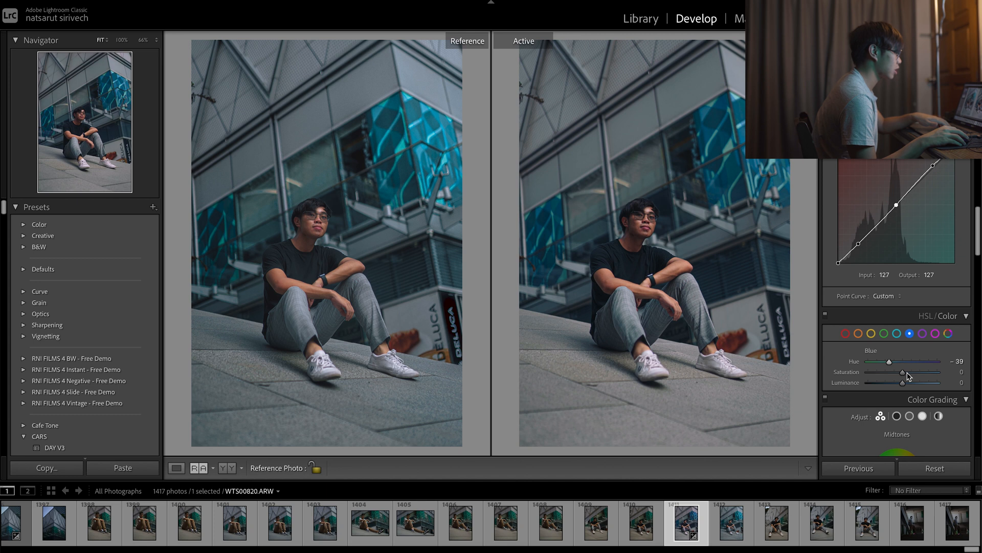
mouse_move(910, 375)
mouse_down()
mouse_move(889, 374)
mouse_move(913, 374)
mouse_up()
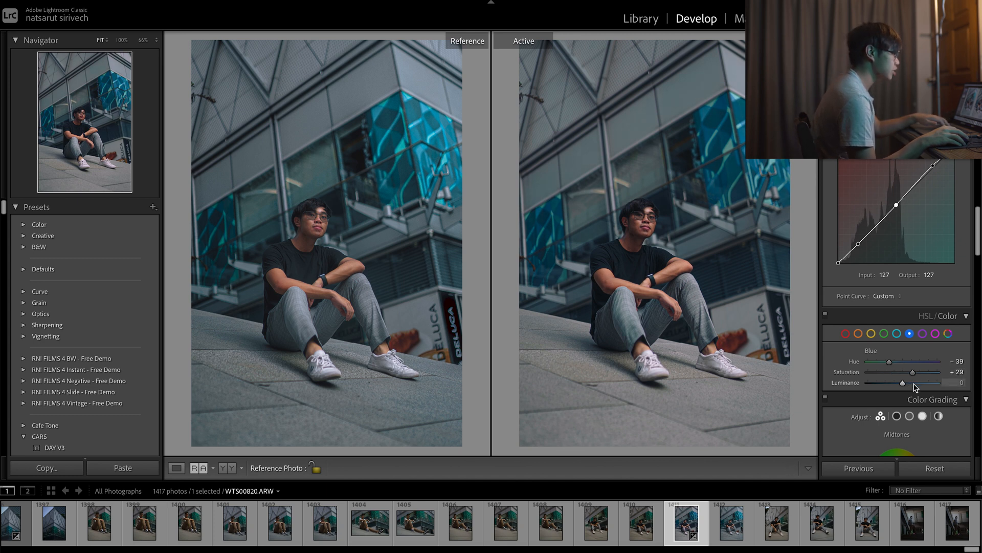
key(backslash)
key(backslash)
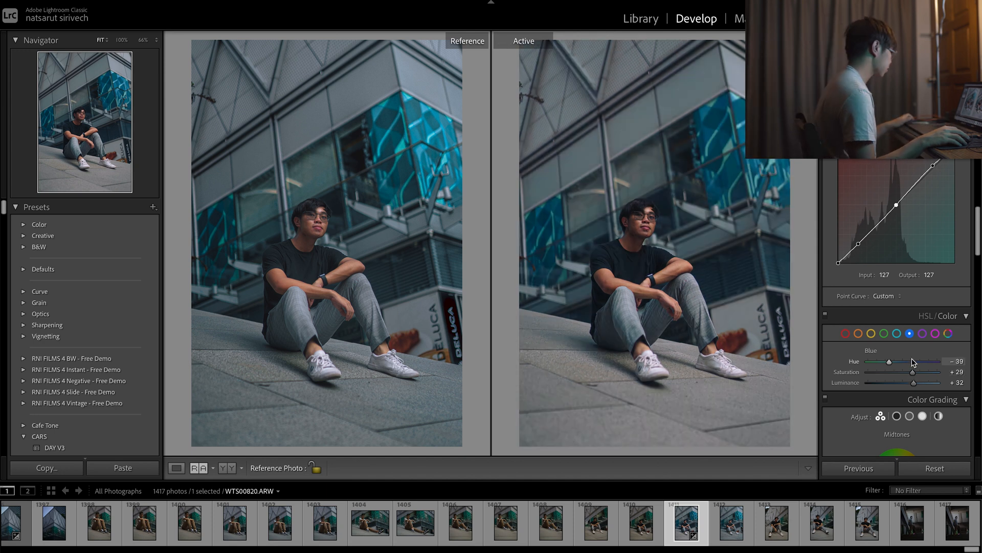
Grade the shadows with a slight blue tint and the highlights with orange at hue 27, saturation 17.
scroll(915, 358, down, 5)
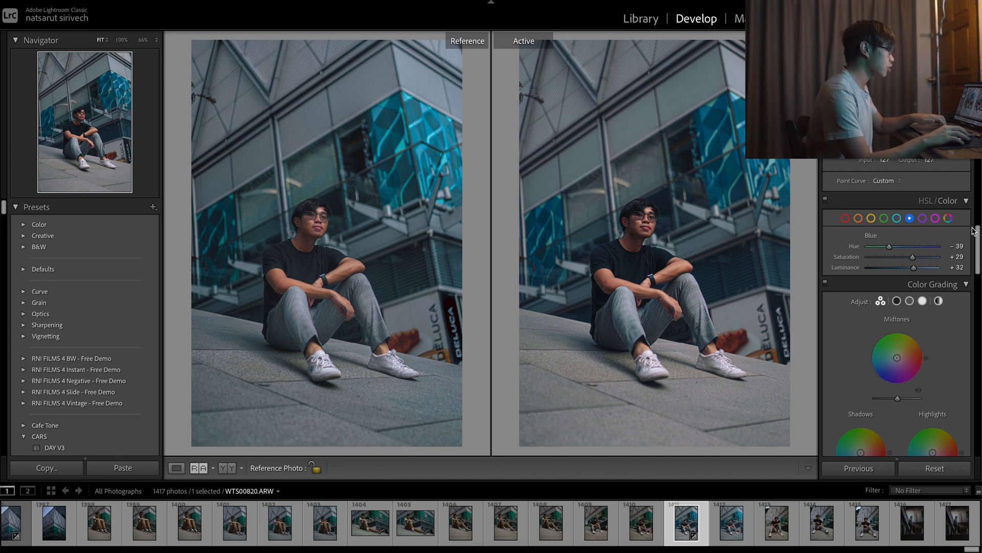
scroll(882, 321, down, 2)
scroll(882, 321, down, 1)
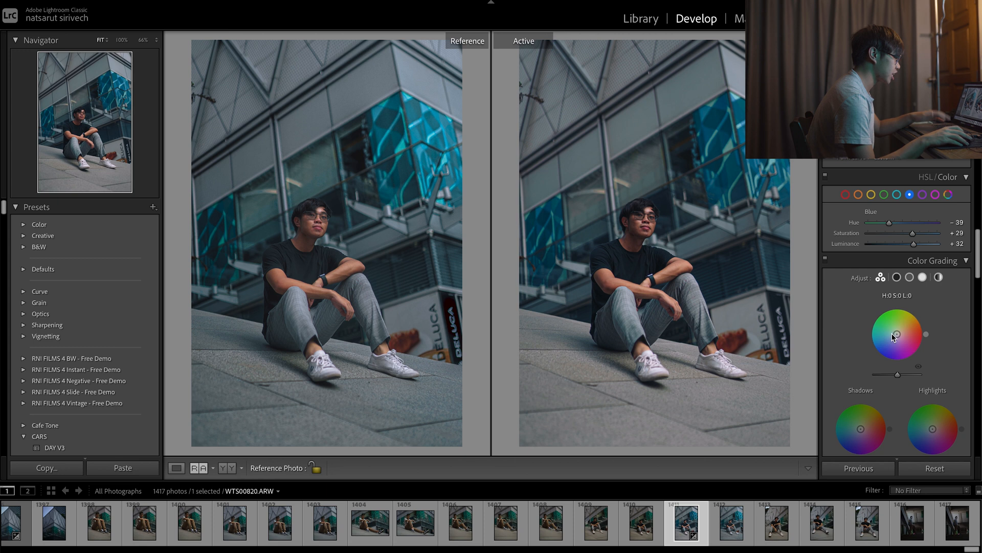
scroll(898, 332, down, 5)
drag(862, 375, 861, 372)
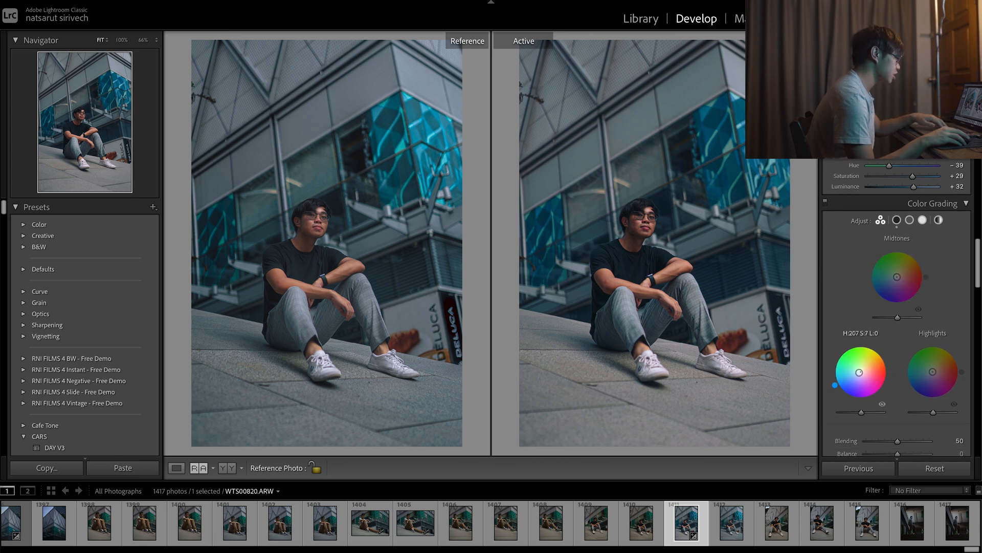
drag(860, 372, 858, 373)
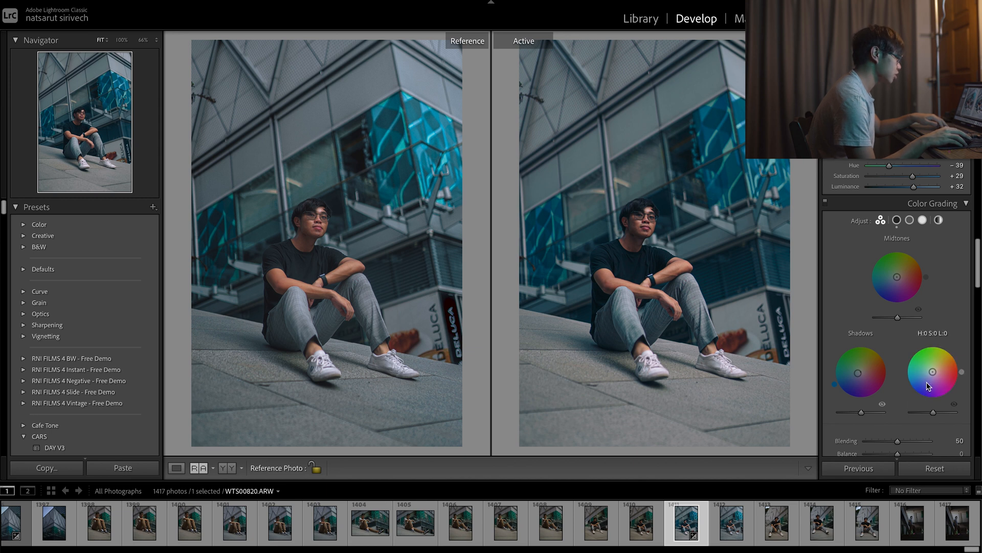
drag(934, 379, 935, 369)
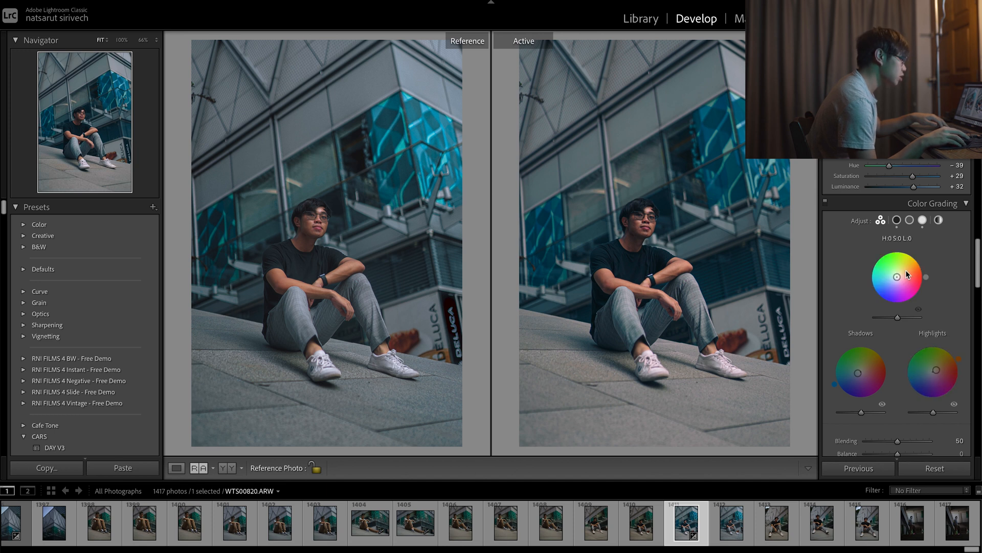
Grade the midtones with a subtle orange at hue 36, saturation 6, and set the color grading Balance to -16.
drag(899, 279, 900, 274)
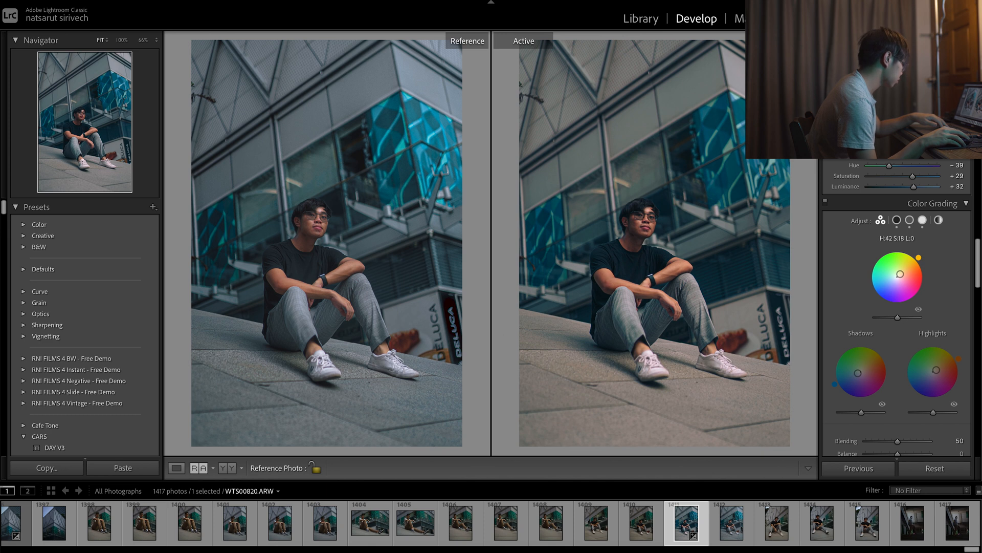
drag(899, 274, 898, 275)
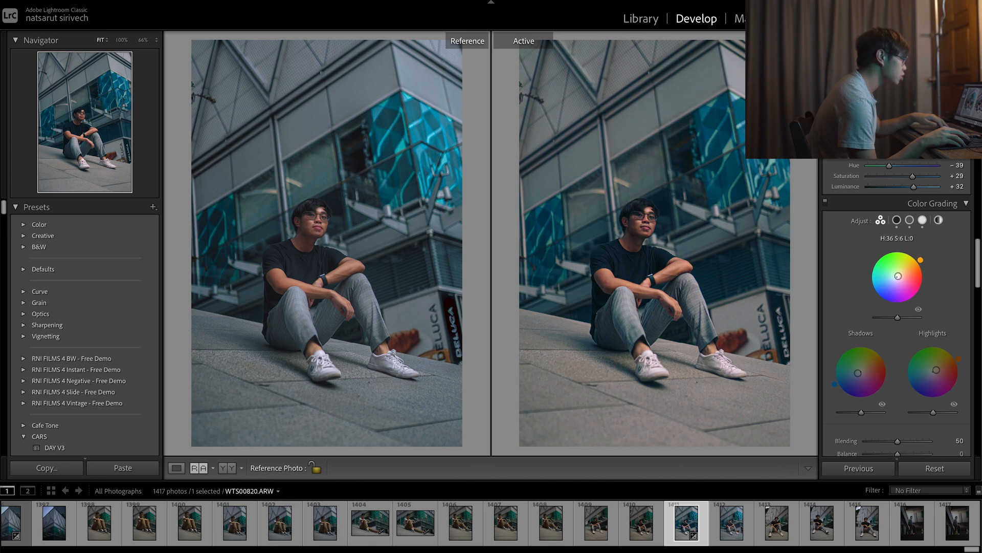
scroll(900, 286, down, 1)
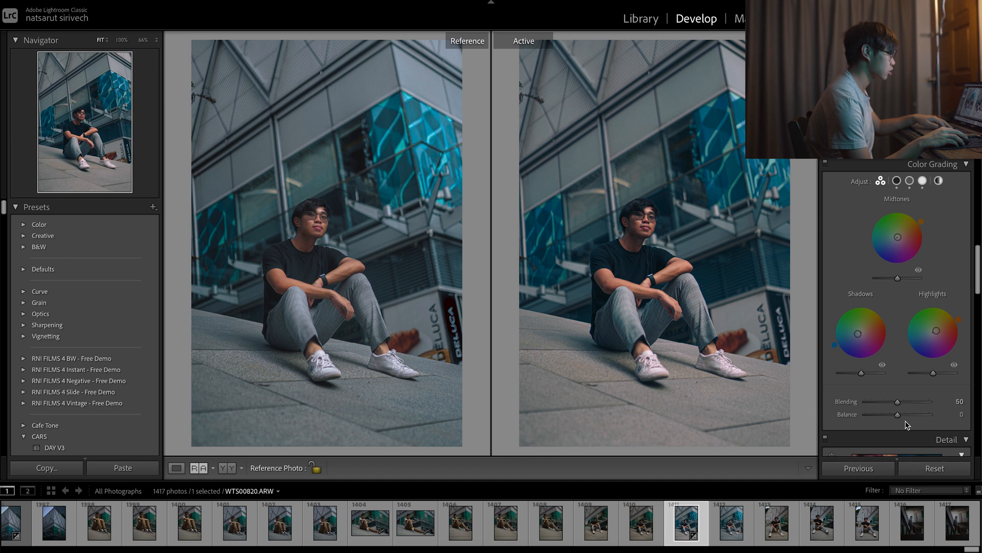
mouse_move(900, 418)
mouse_down()
mouse_move(871, 416)
mouse_move(907, 424)
mouse_move(894, 428)
mouse_up()
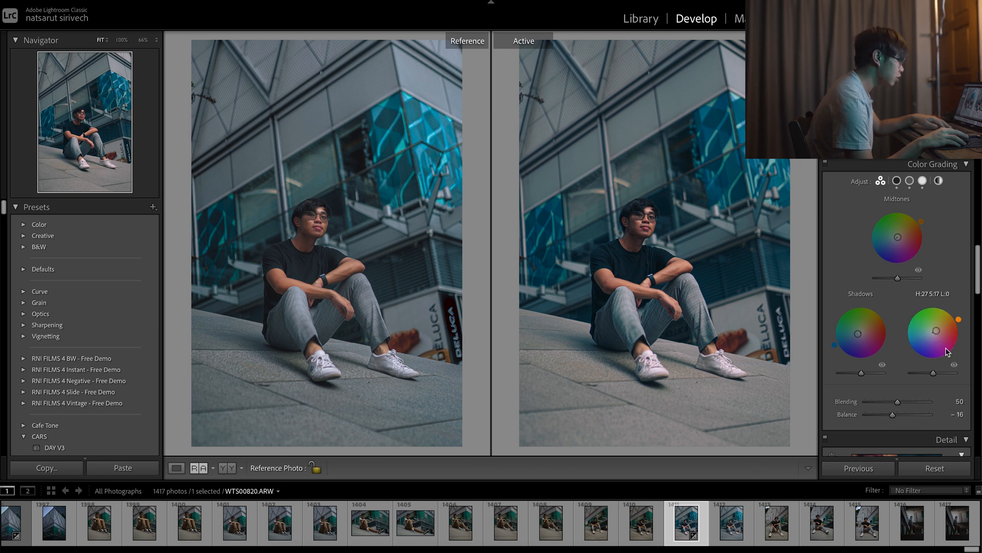
Fine-tune the orange tint of the highlights in color grading.
drag(940, 336, 933, 333)
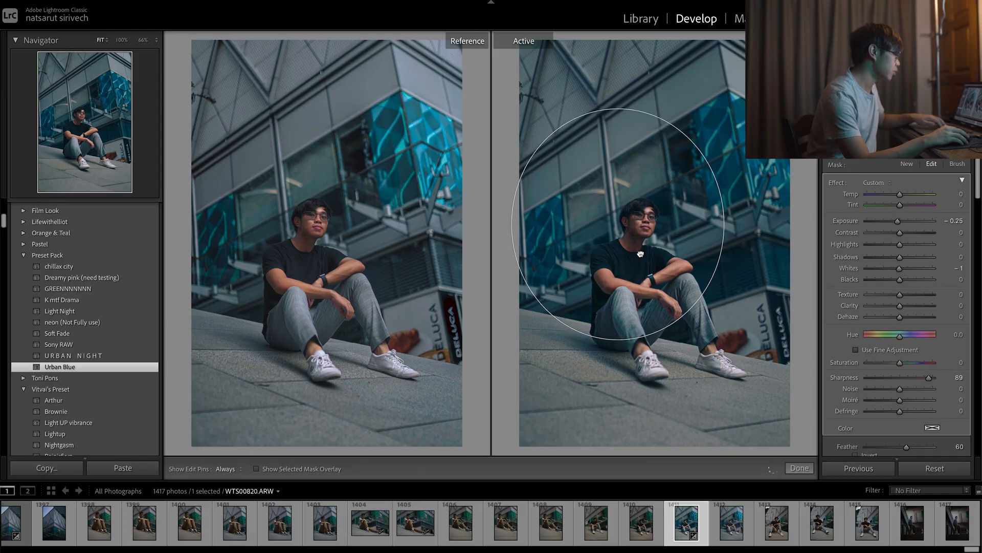
Add a radial filter enclosing the seated man and invert its mask so that it affects the area inside the ellipse.
drag(640, 254, 685, 316)
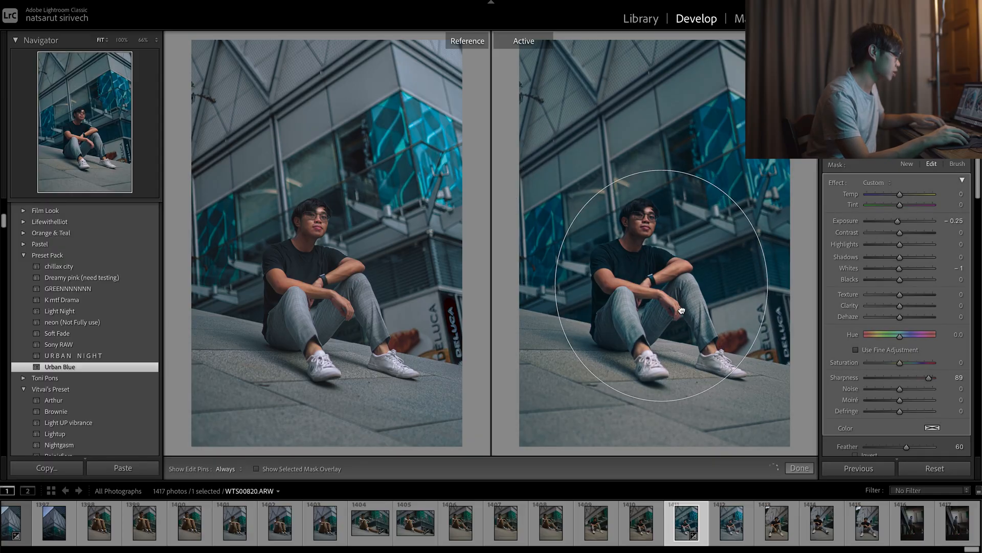
drag(899, 256, 914, 260)
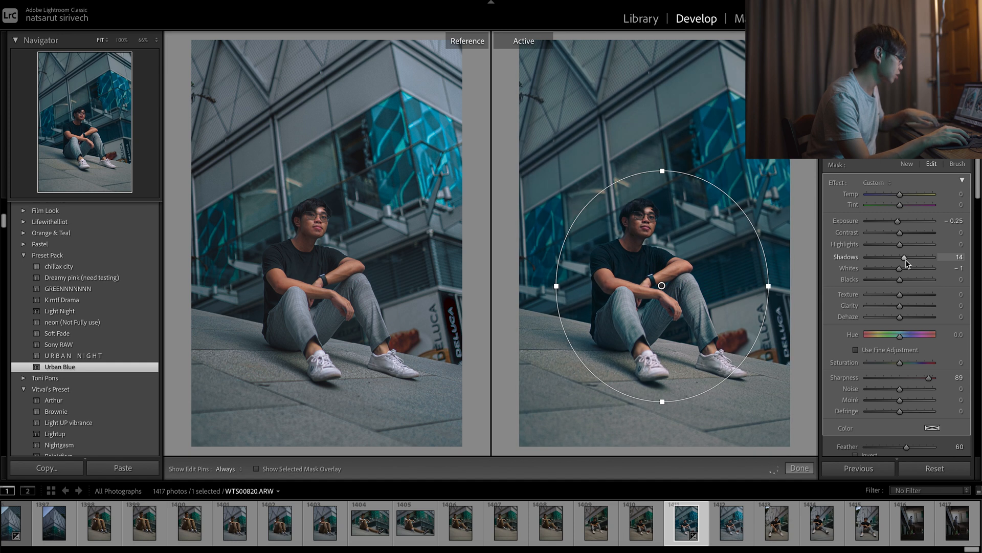
key(ctrl+z)
scroll(923, 335, down, 5)
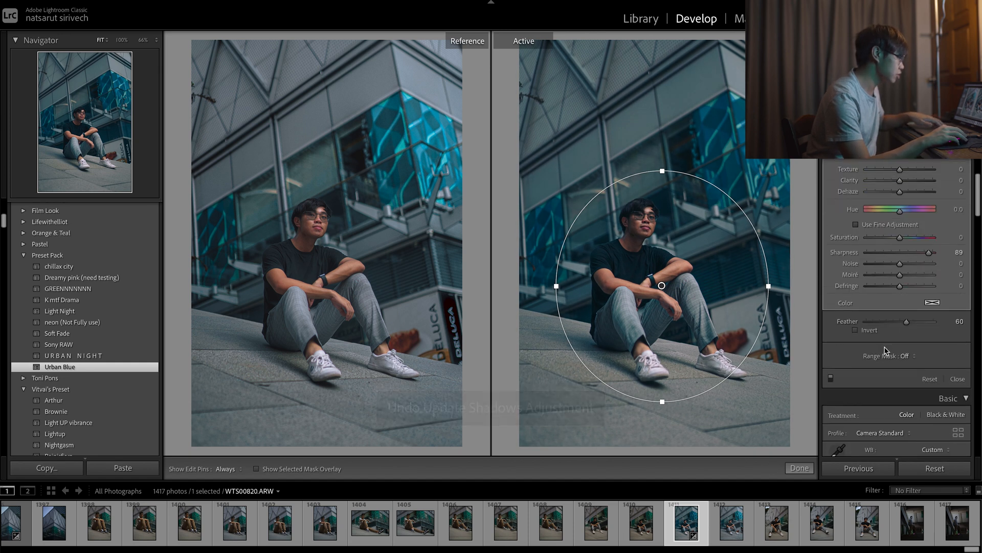
click(870, 330)
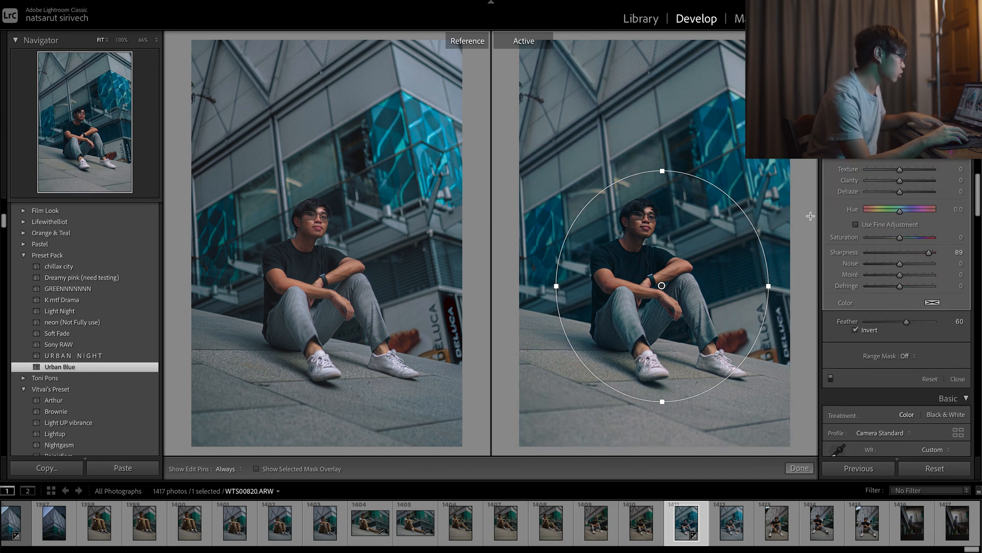
Set the radial filter's Shadows to 80, Exposure to 0.39 and Feather to 79.
scroll(900, 250, up, 3)
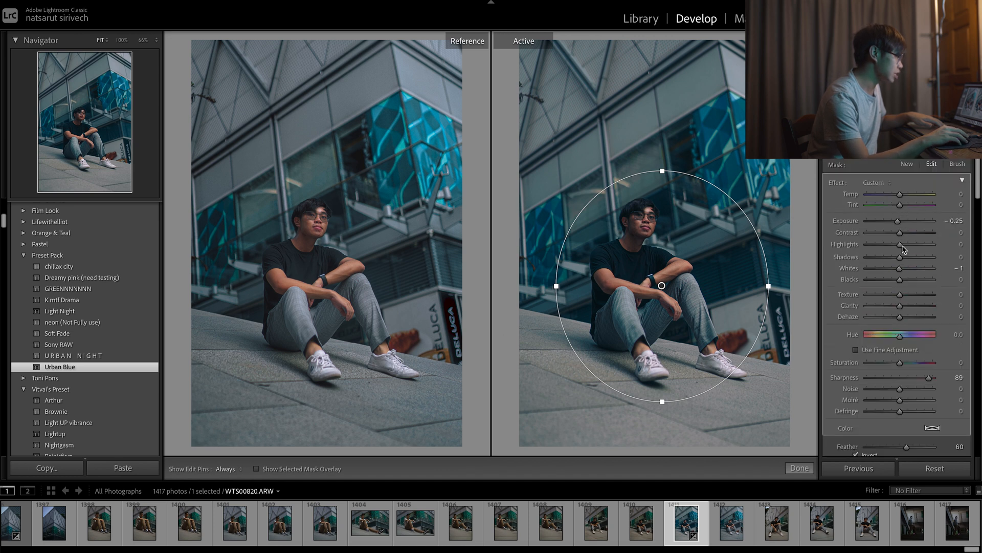
drag(899, 257, 925, 257)
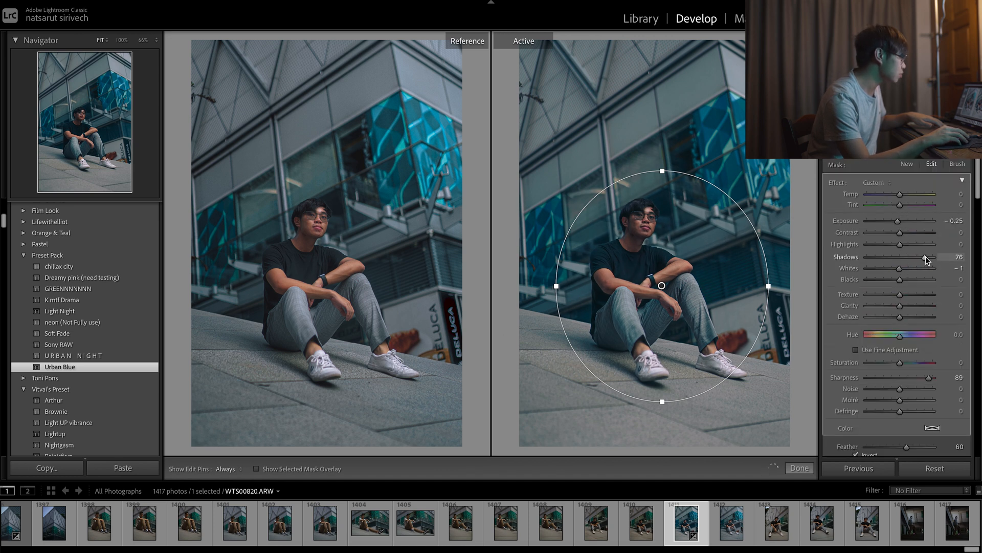
drag(899, 221, 909, 225)
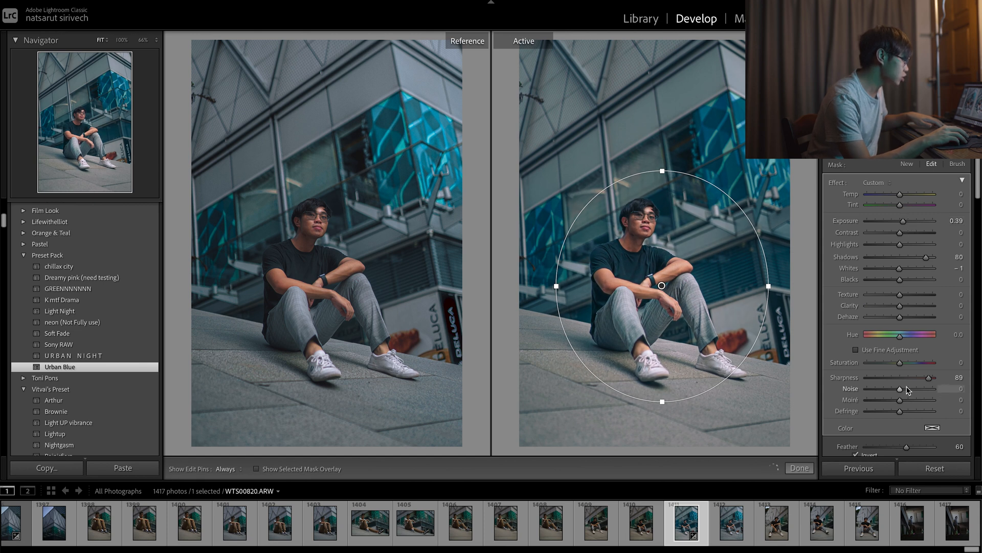
scroll(910, 390, down, 1)
click(919, 440)
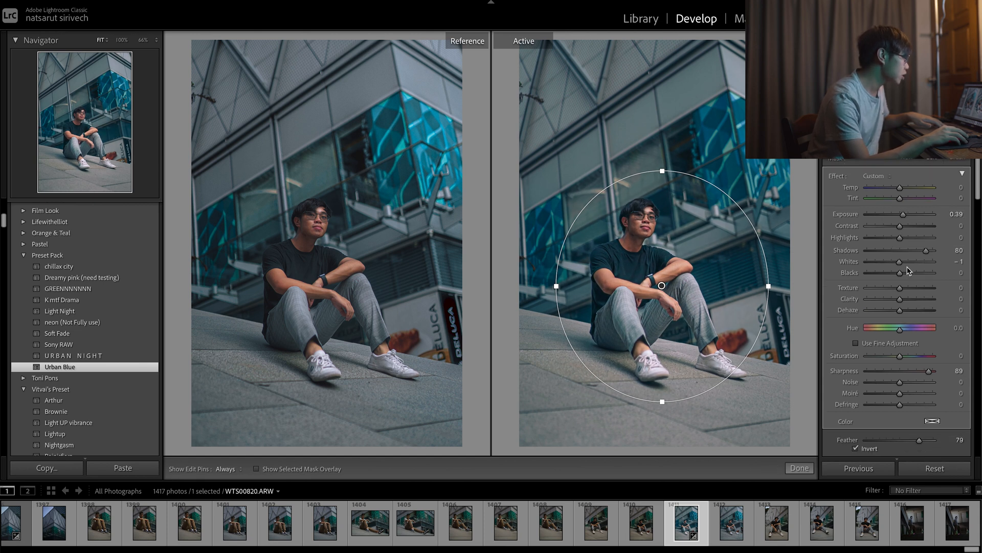
Set the radial filter's Blacks to -5, Whites to 0 and Contrast to -38, and finish the filter.
drag(903, 277, 900, 278)
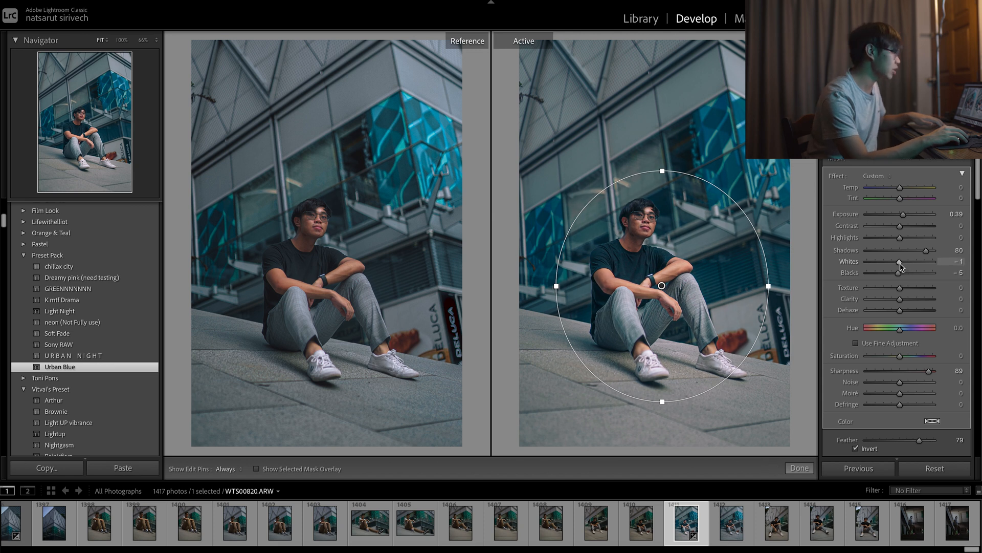
mouse_move(900, 262)
mouse_down()
mouse_move(888, 272)
mouse_move(896, 272)
mouse_up()
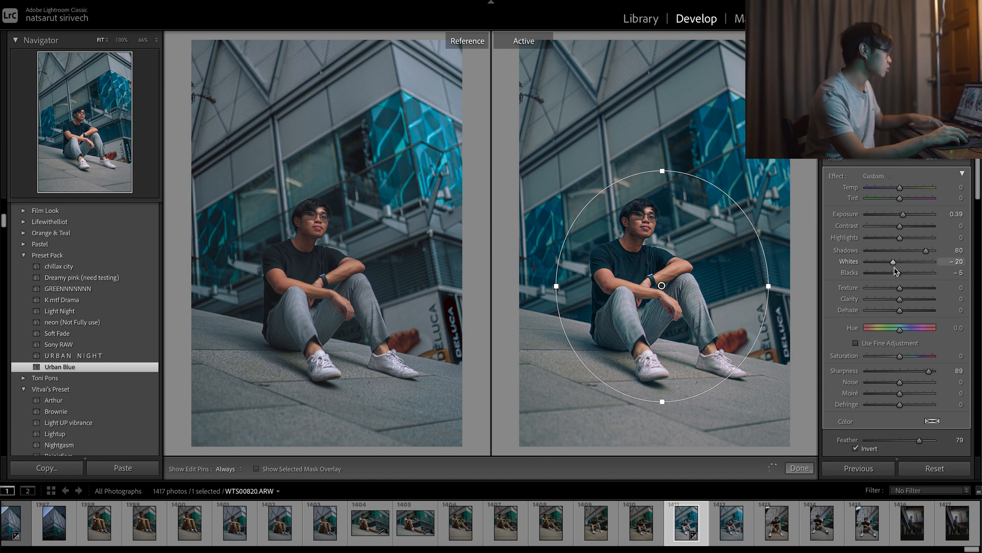
drag(900, 226, 887, 227)
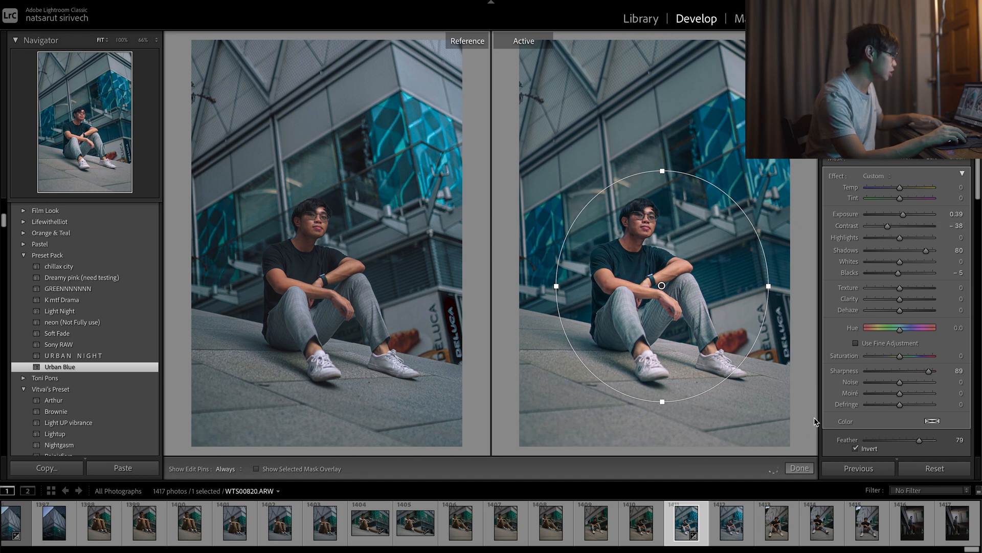
click(800, 468)
click(747, 337)
click(747, 337)
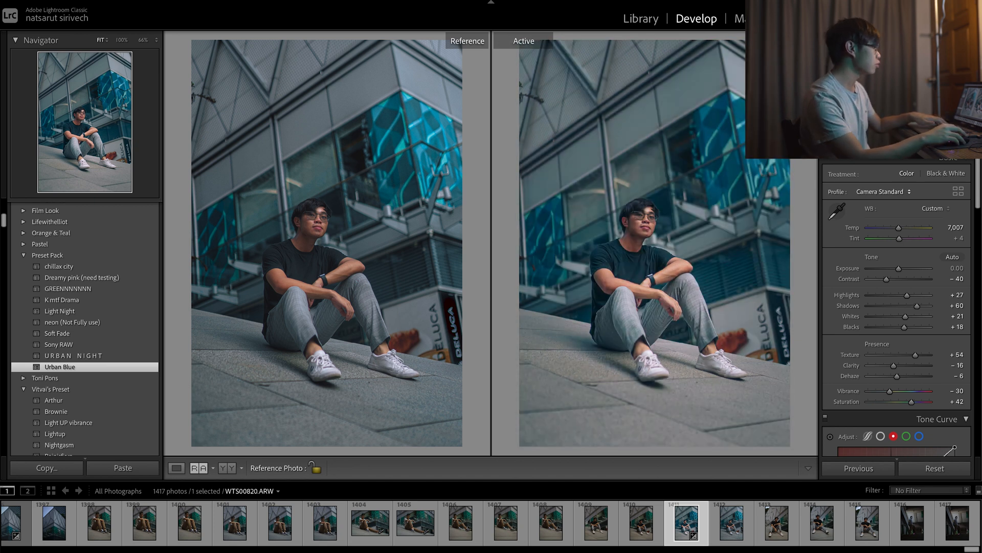
Reselect the radial filter on the man and copy the photo's develop settings without the local adjustments.
key(shift+m)
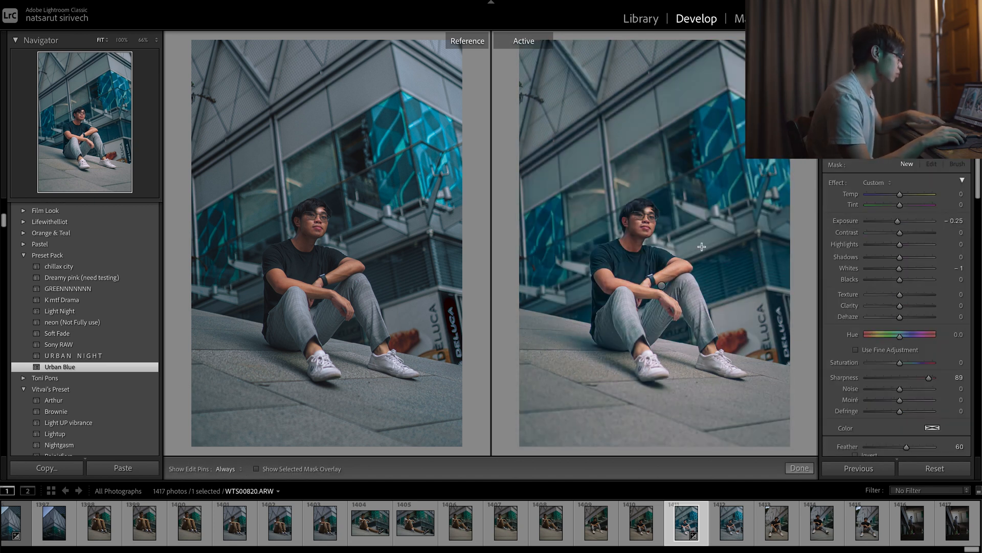
click(663, 284)
key(super+shift+c)
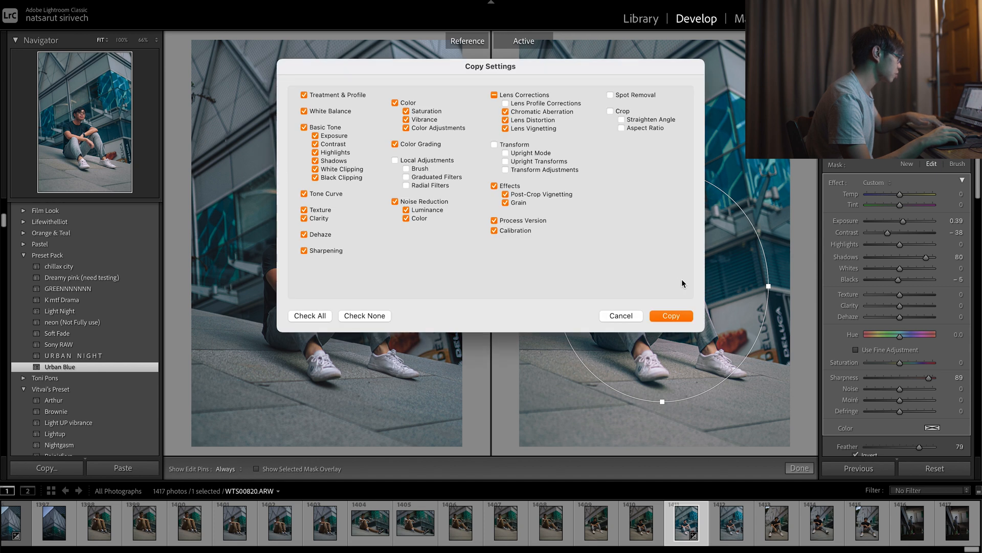
click(673, 314)
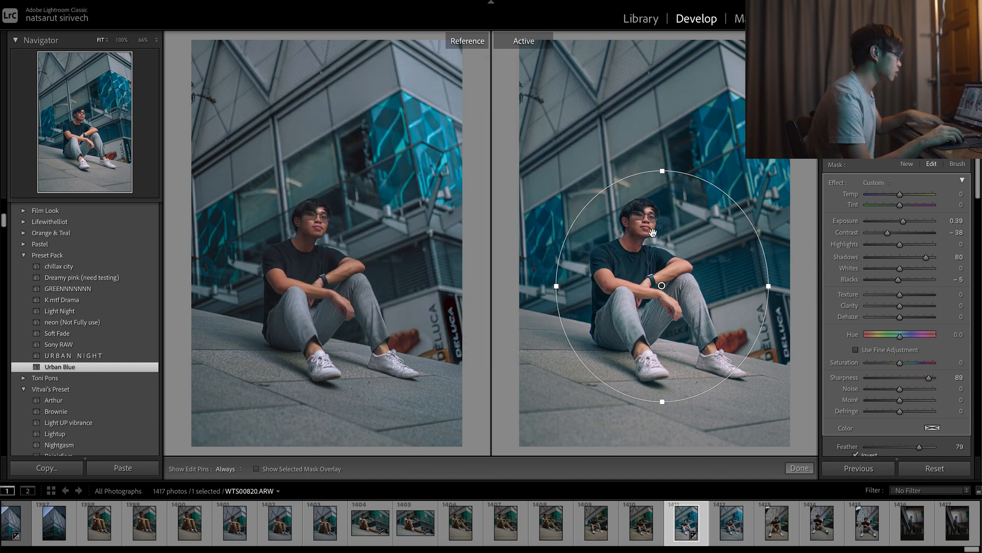
Add a second, slightly larger radial filter around the seated man, with the mask not inverted.
drag(604, 135, 688, 220)
drag(599, 94, 648, 232)
drag(654, 185, 643, 154)
drag(651, 251, 667, 277)
Set the second radial filter's Exposure to -0.17, Shadows to 20, Clarity to 33 and Texture to 41, and finish it.
scroll(910, 434, down, 2)
drag(898, 193, 907, 234)
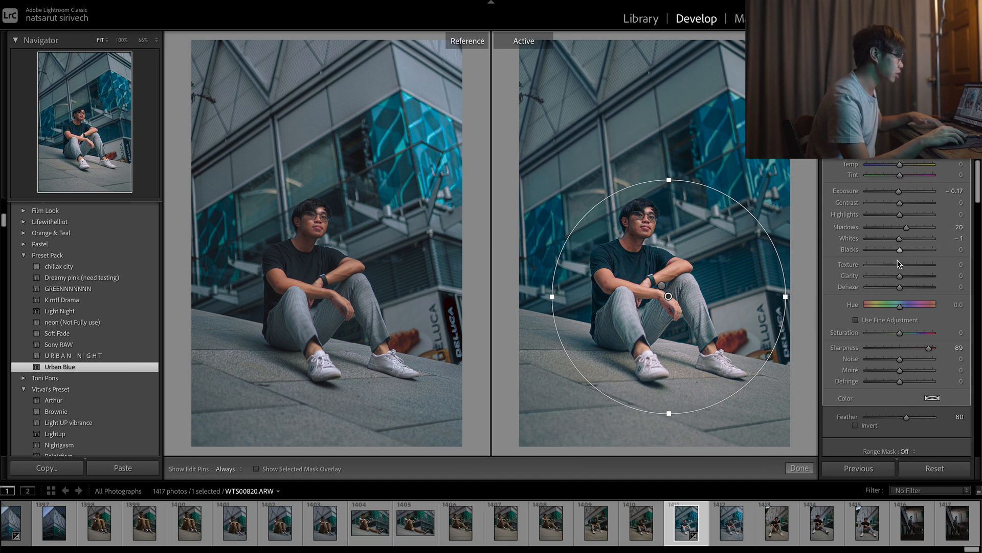
mouse_move(901, 277)
mouse_down()
mouse_move(909, 280)
mouse_move(914, 264)
mouse_up()
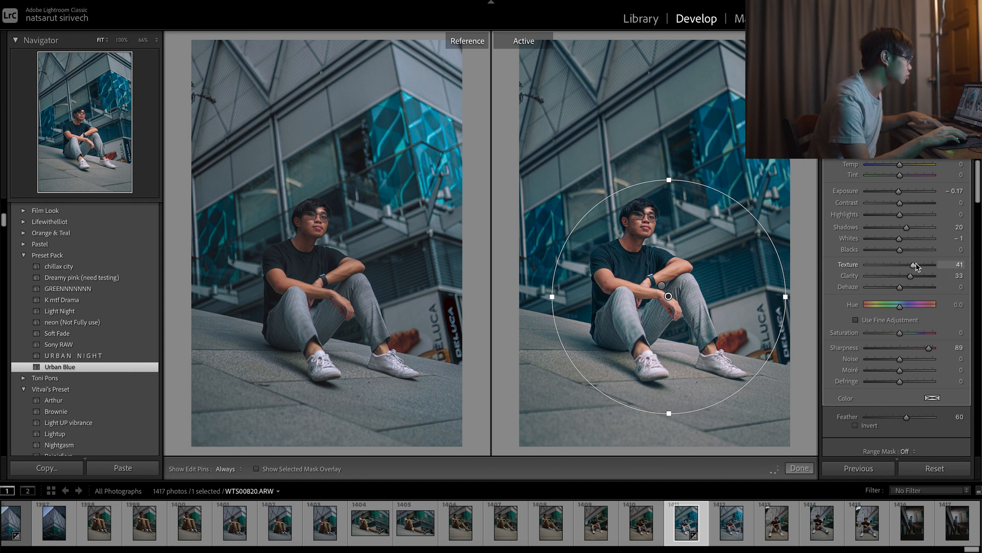
click(800, 467)
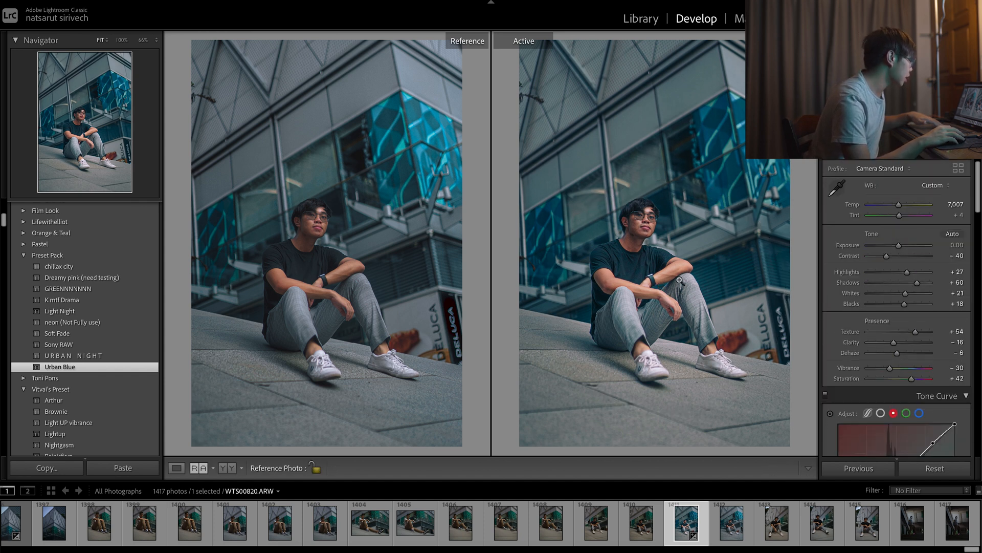
click(699, 300)
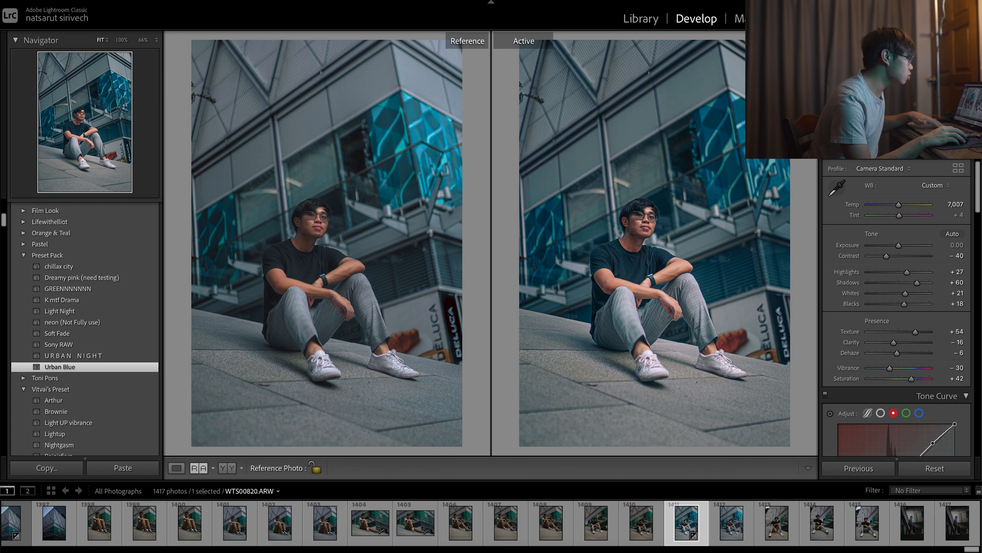
Add a diagonal graduated filter from the photo's upper right corner toward the man's feet, with Exposure at 0.34.
click(907, 148)
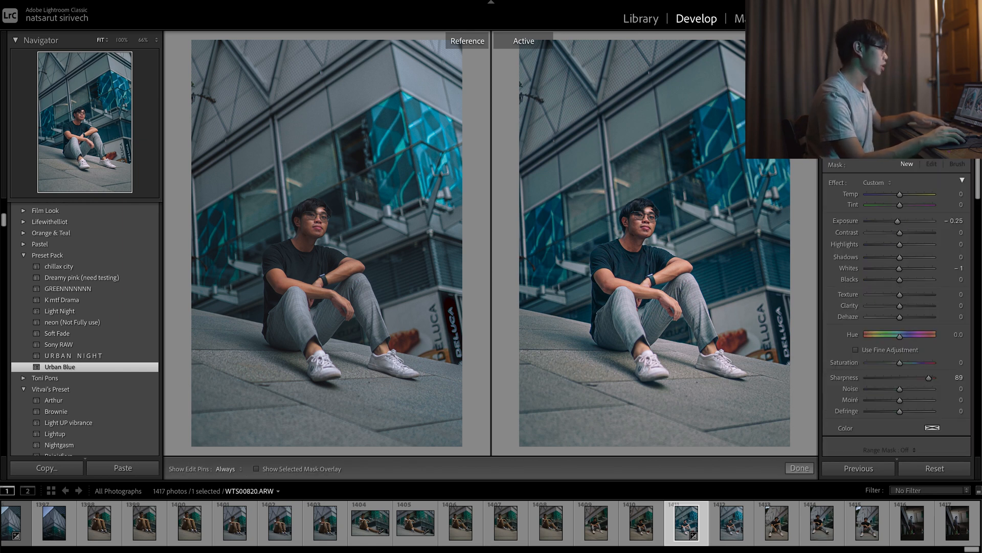
drag(797, 81, 693, 228)
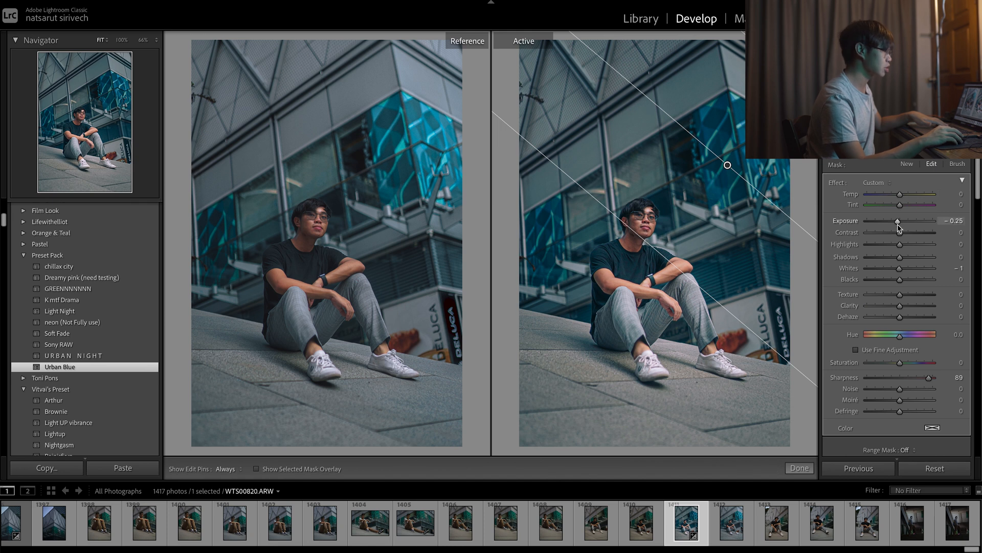
drag(898, 225, 904, 229)
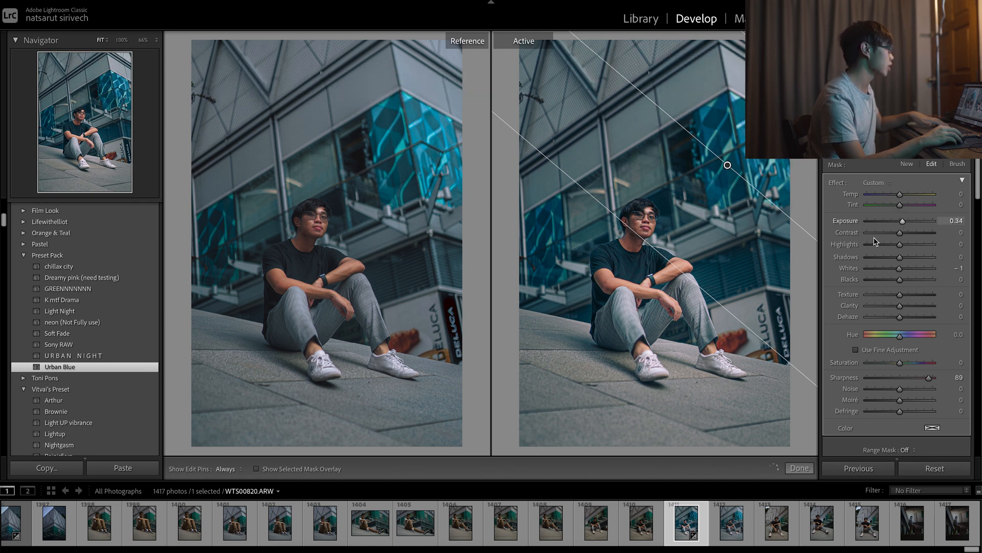
drag(711, 296, 651, 368)
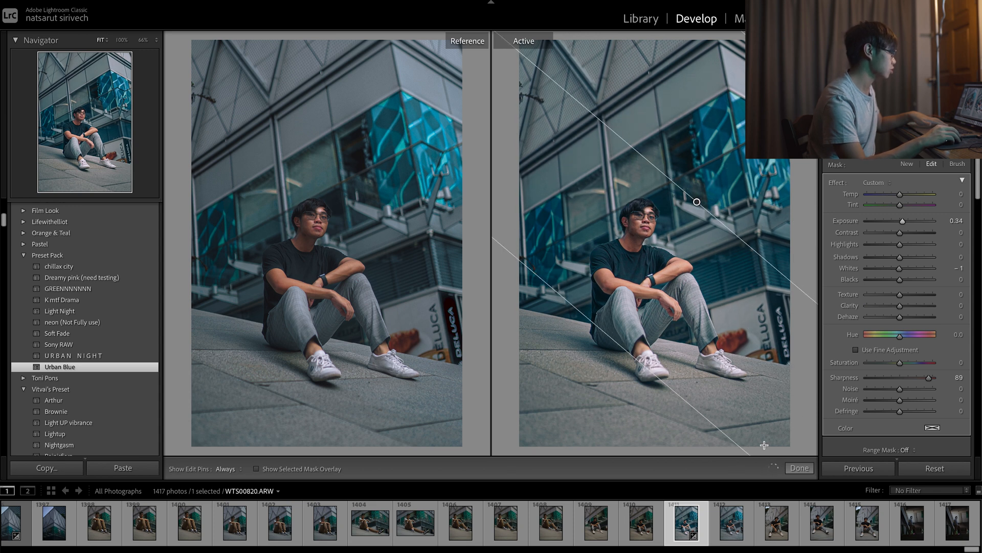
click(795, 469)
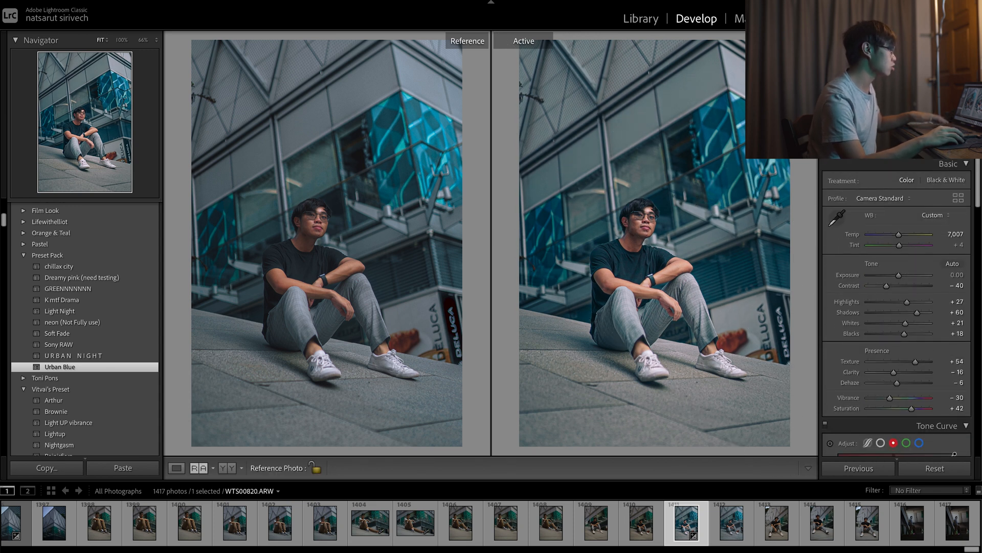
Set the Shadows of the inverted radial filter on the man to 27 and close the filter.
key(m)
click(663, 286)
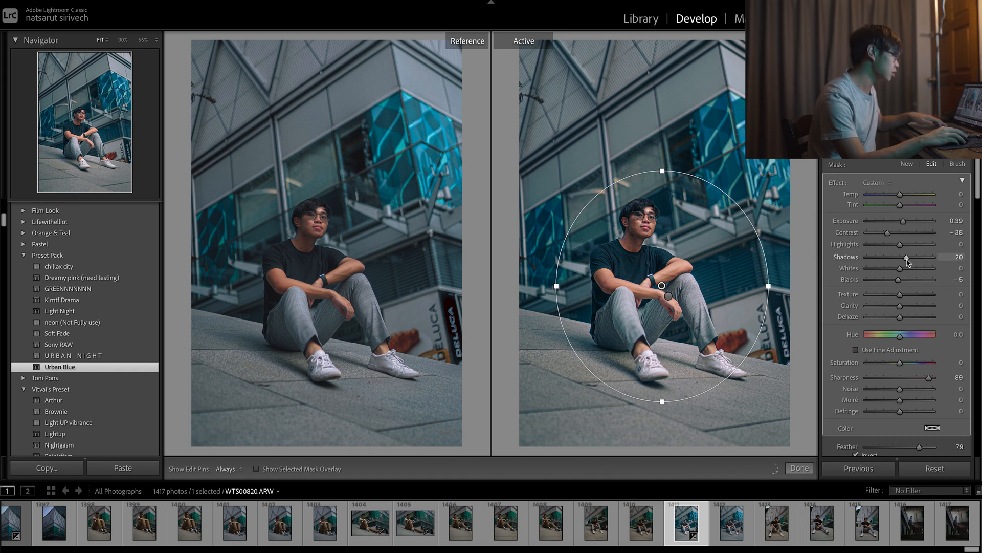
drag(917, 256, 910, 261)
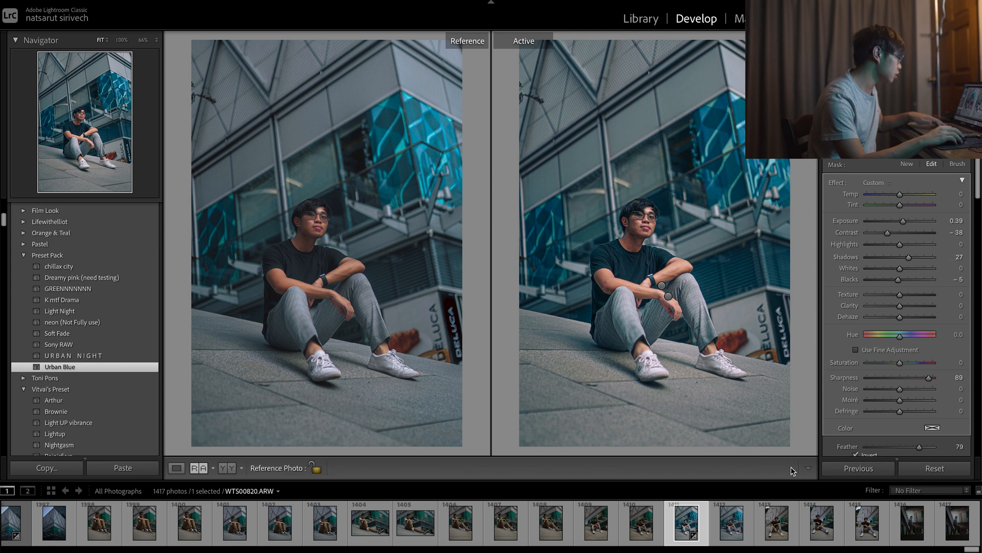
key(k)
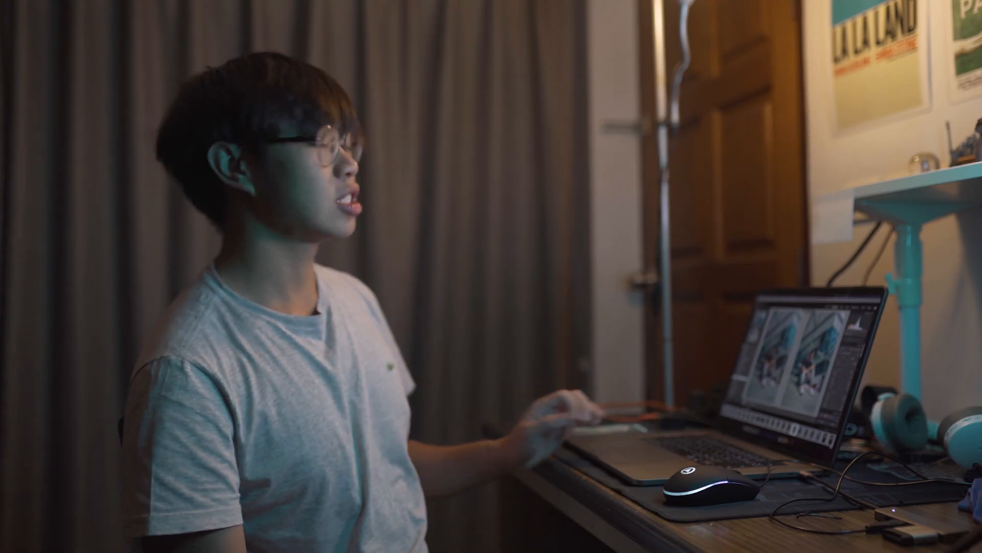